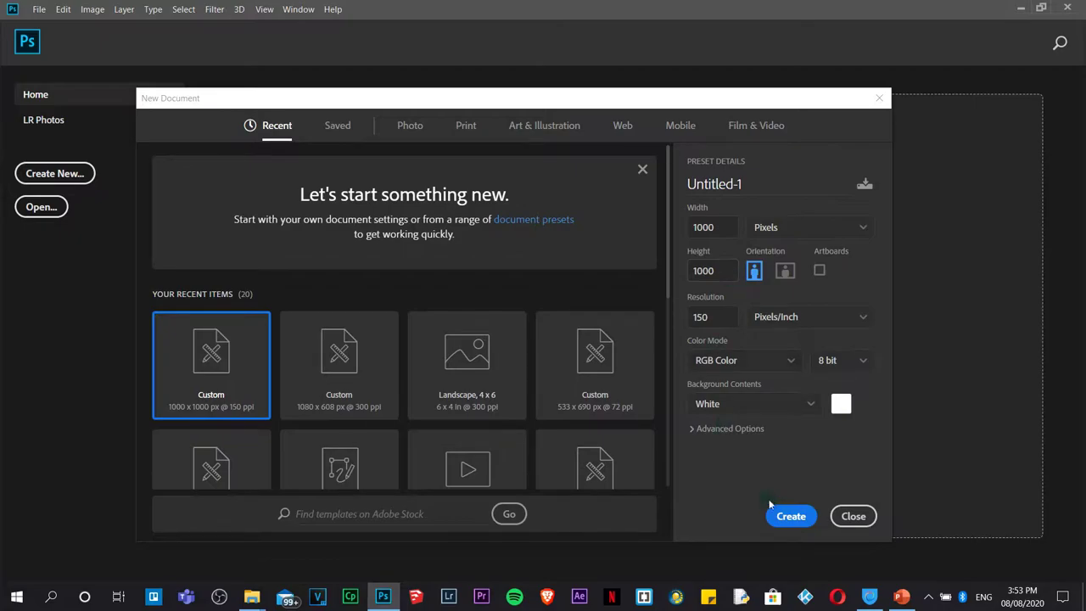
- Create a new 1000 x 1000 pixel document at 150 pixels/inch, in RGB Color with a white background
{"action": "left_click", "coordinate": [790, 517]}
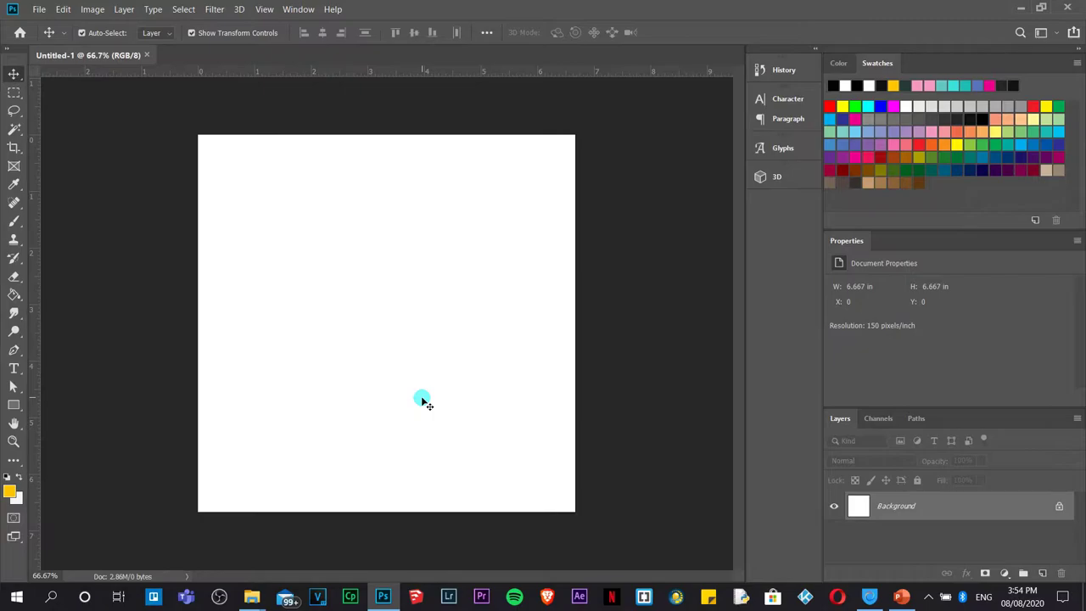
{"action": "left_click", "coordinate": [381, 338]}
- Set the Rounded Rectangle tool to a black fill and no stroke
{"action": "left_click", "coordinate": [18, 406]}
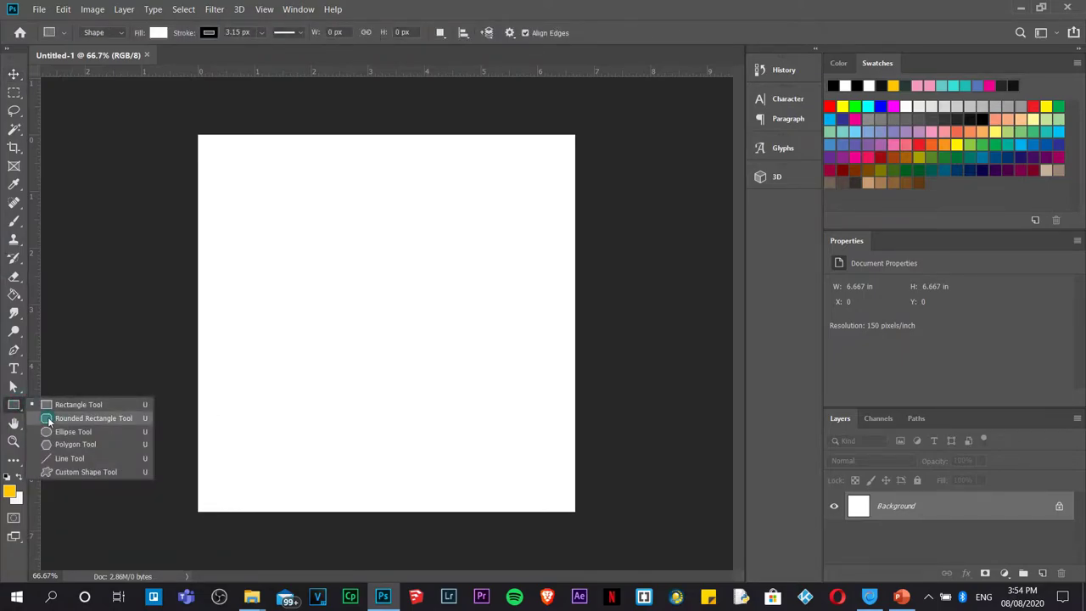
{"action": "left_click", "coordinate": [49, 419]}
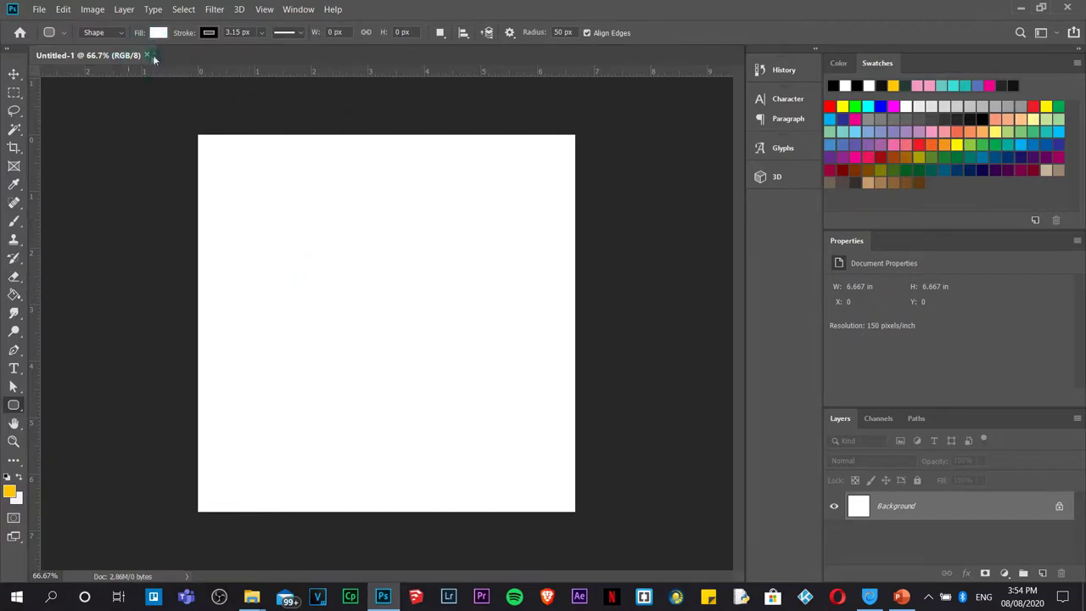
{"action": "left_click", "coordinate": [158, 33]}
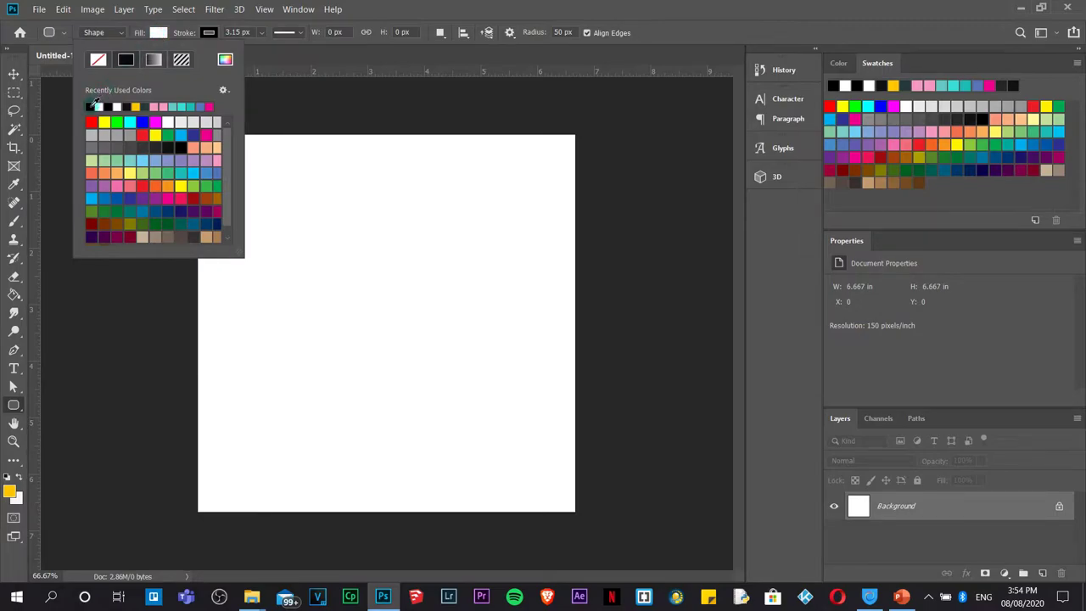
{"action": "left_click", "coordinate": [181, 146]}
{"action": "left_click", "coordinate": [206, 33]}
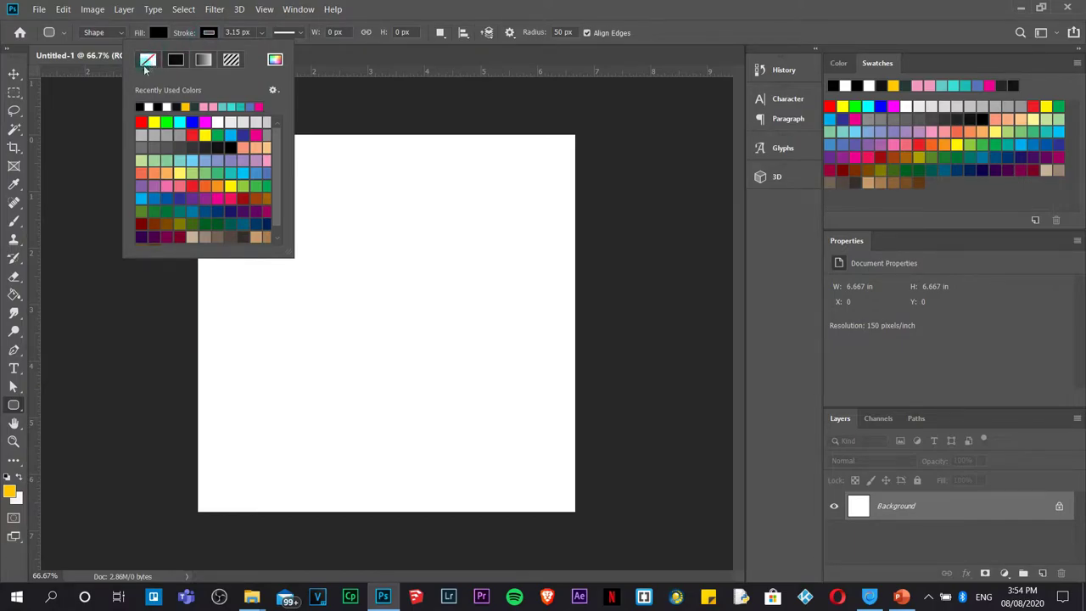
{"action": "left_click", "coordinate": [150, 64]}
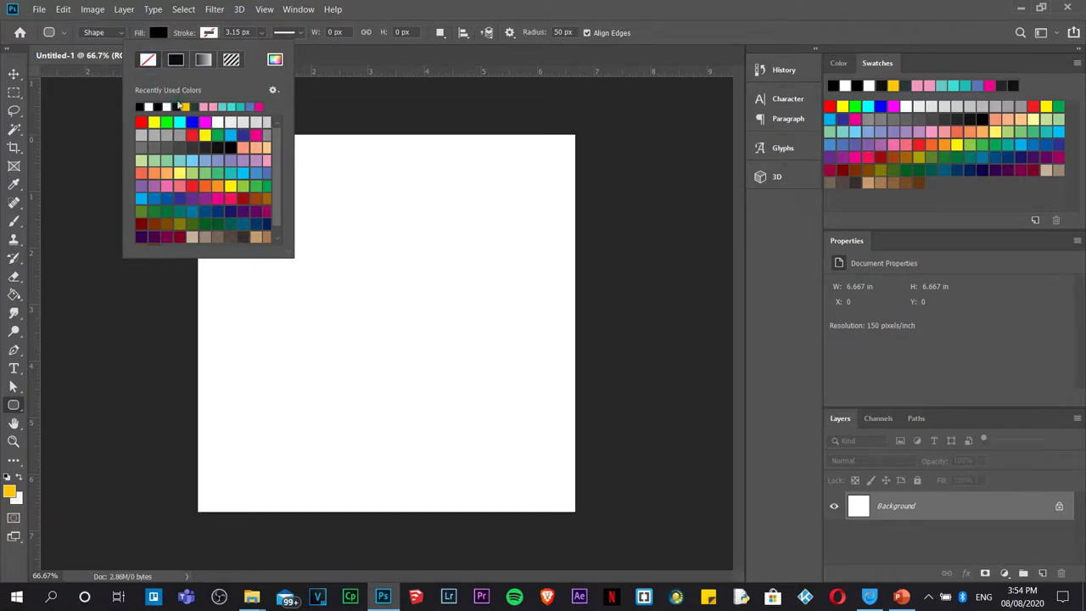
{"action": "left_click", "coordinate": [510, 7]}
- Draw a rounded rectangle about 564 x 249 px with a 30 px radius mid-canvas, and reduce its height to about 207 px
{"action": "left_click", "coordinate": [558, 32]}
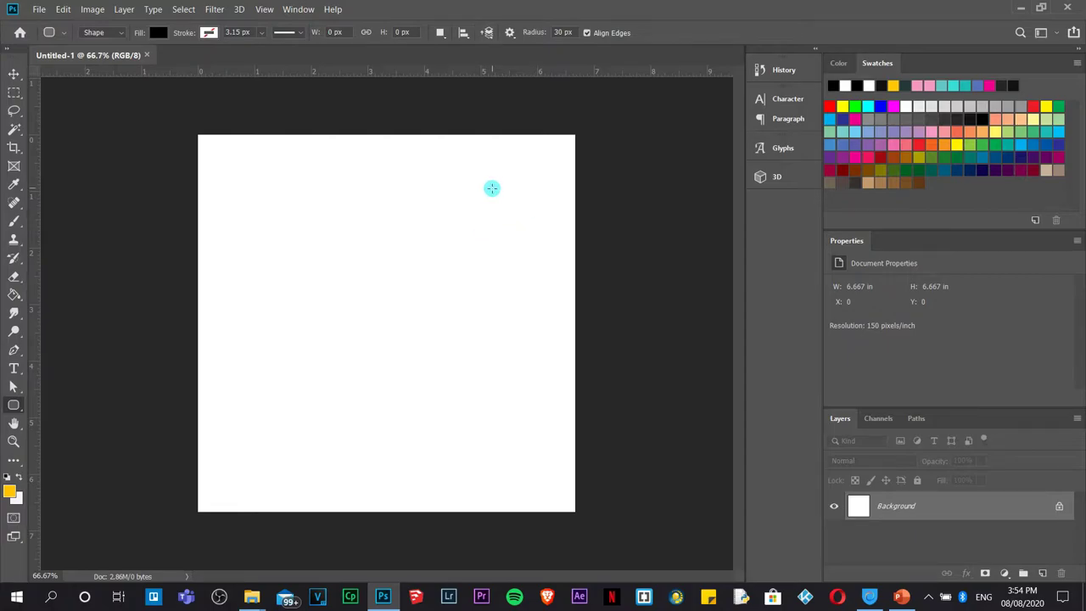
{"action": "left_click_drag", "start_coordinate": [281, 295], "coordinate": [495, 389]}
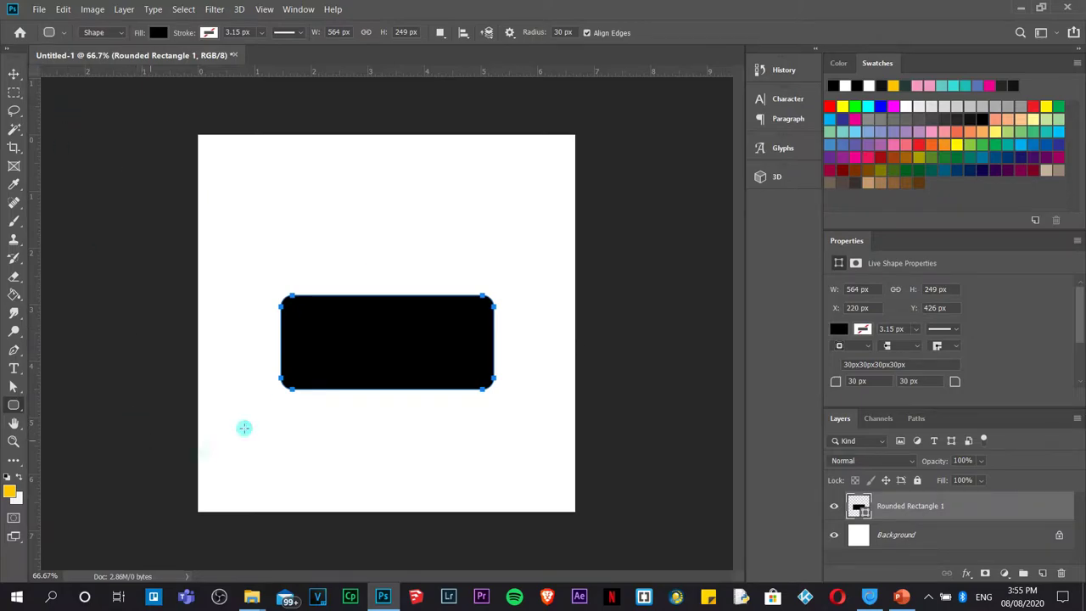
{"action": "left_click", "coordinate": [14, 73]}
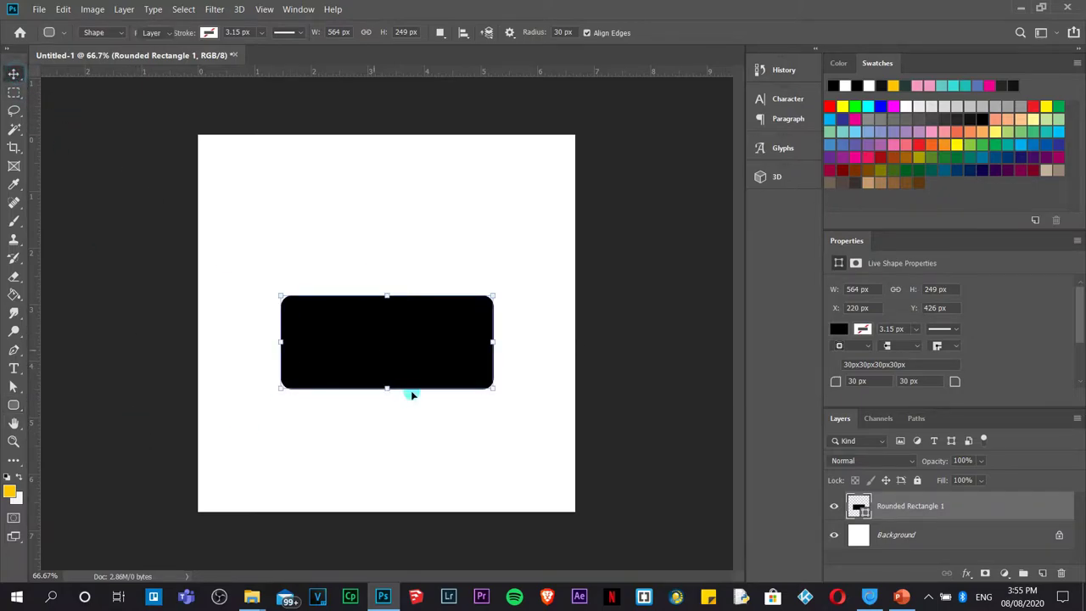
{"action": "left_click_drag", "start_coordinate": [387, 392], "coordinate": [420, 344]}
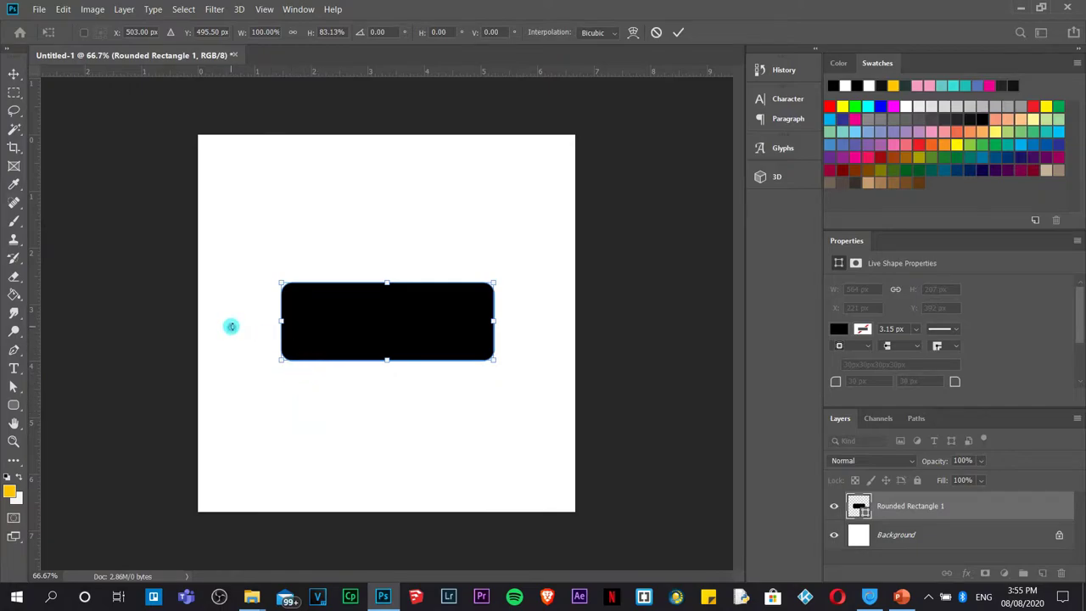
{"action": "left_click", "coordinate": [681, 33]}
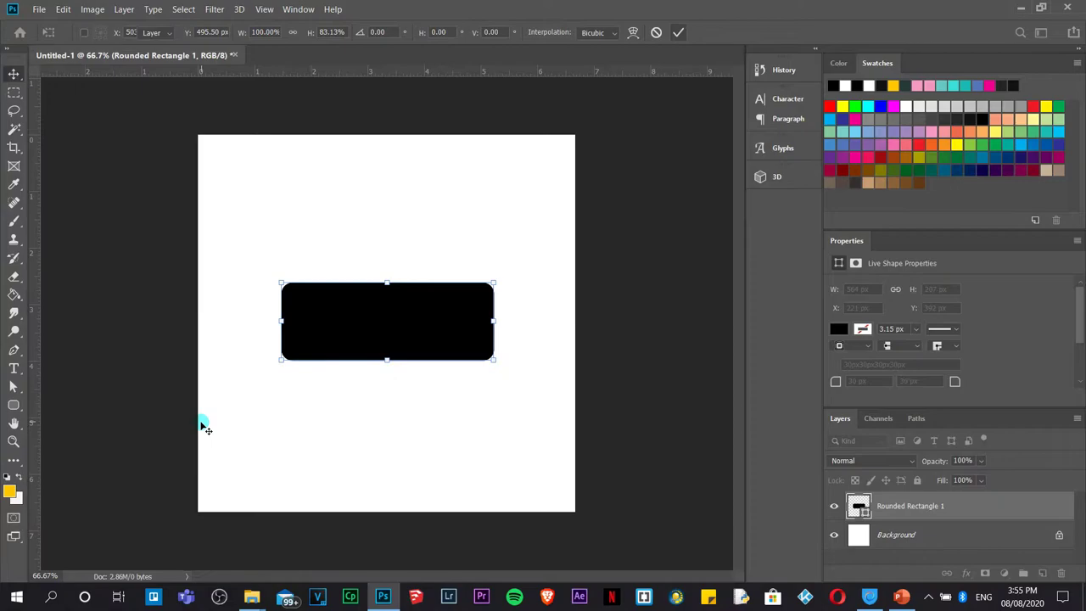
- Draw a rounded rectangle foot about 112 x 56 px over the body's lower edge near its left end, with 10 px corner radii
{"action": "left_click", "coordinate": [14, 440]}
{"action": "left_click_drag", "start_coordinate": [263, 291], "coordinate": [303, 313]}
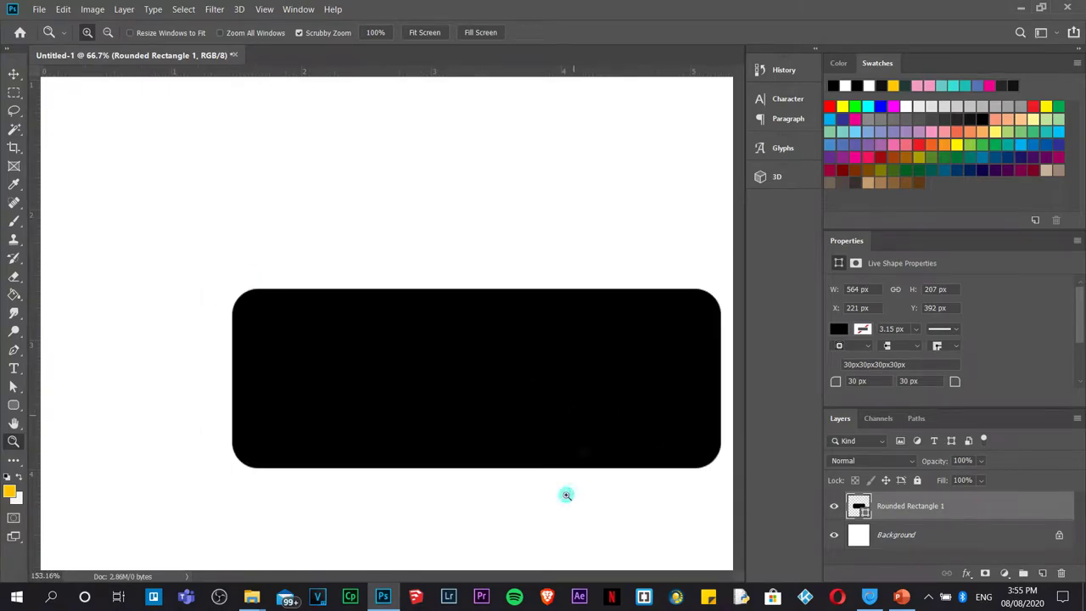
{"action": "left_click_drag", "start_coordinate": [619, 441], "coordinate": [607, 439]}
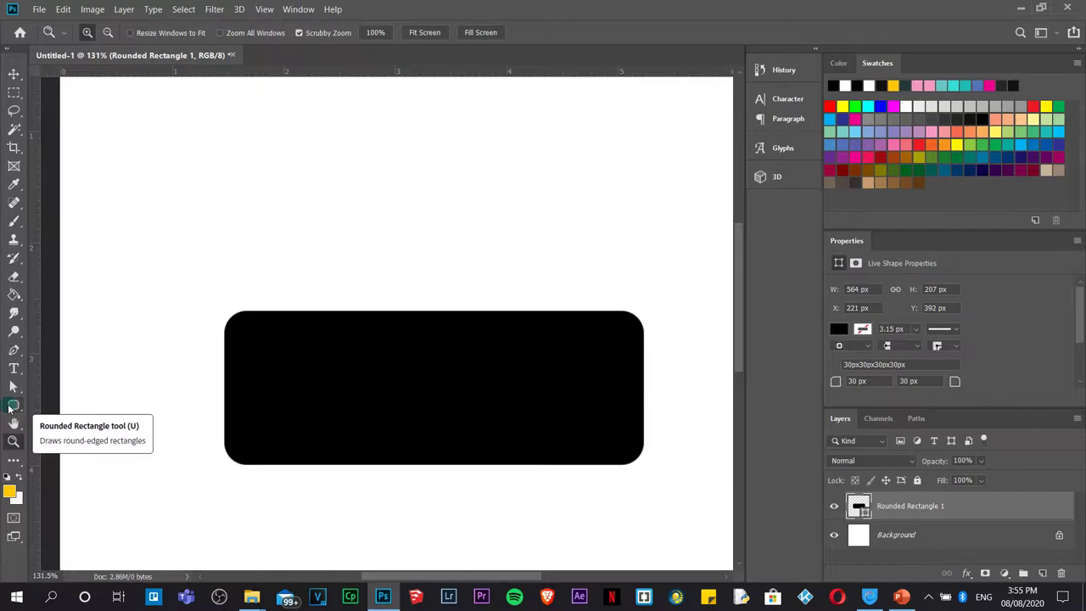
{"action": "left_click", "coordinate": [10, 409]}
{"action": "left_click_drag", "start_coordinate": [275, 447], "coordinate": [357, 487]}
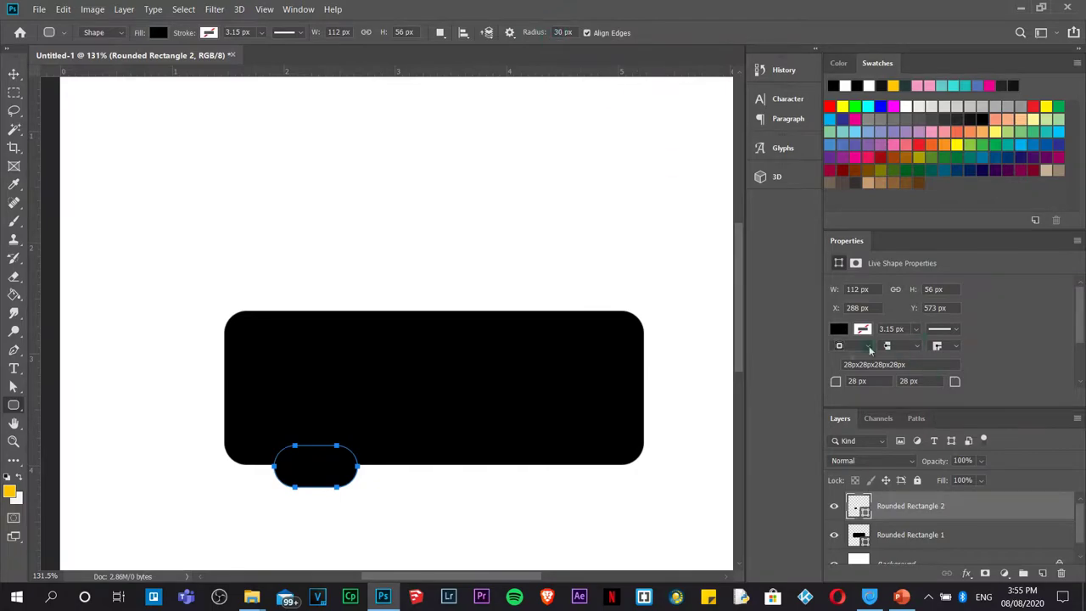
{"action": "left_click", "coordinate": [856, 382]}
{"action": "type", "text": "10"}
{"action": "key", "text": "Return"}
- Reduce the foot's height to about 45 px and shift it slightly left along the body's lower edge
{"action": "left_click", "coordinate": [12, 75]}
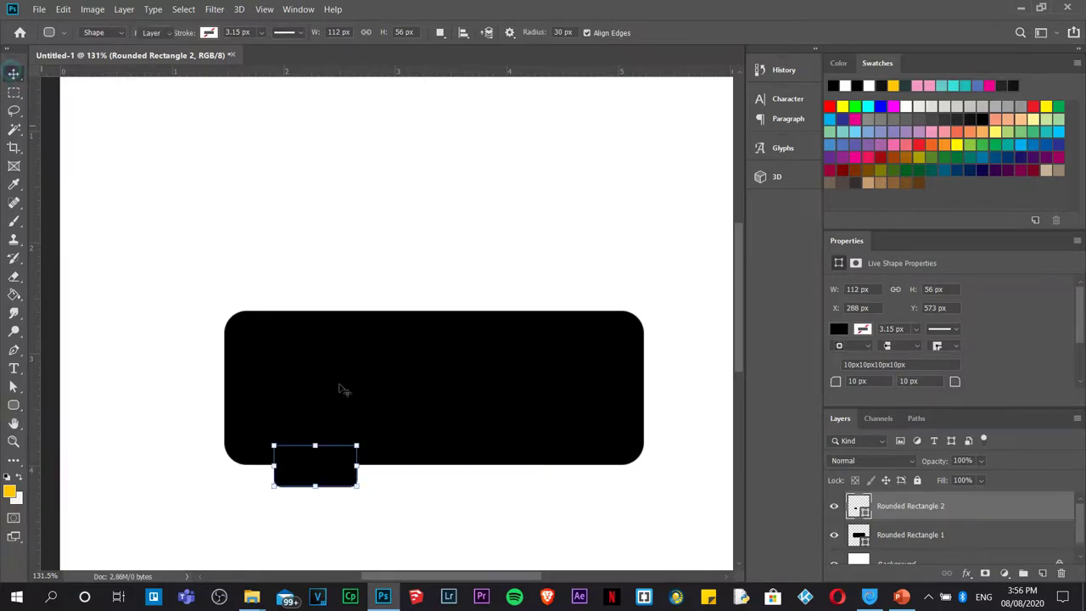
{"action": "key", "text": "ctrl+t"}
{"action": "left_click_drag", "start_coordinate": [315, 481], "coordinate": [323, 471]}
{"action": "left_click", "coordinate": [395, 504]}
{"action": "left_click", "coordinate": [678, 32]}
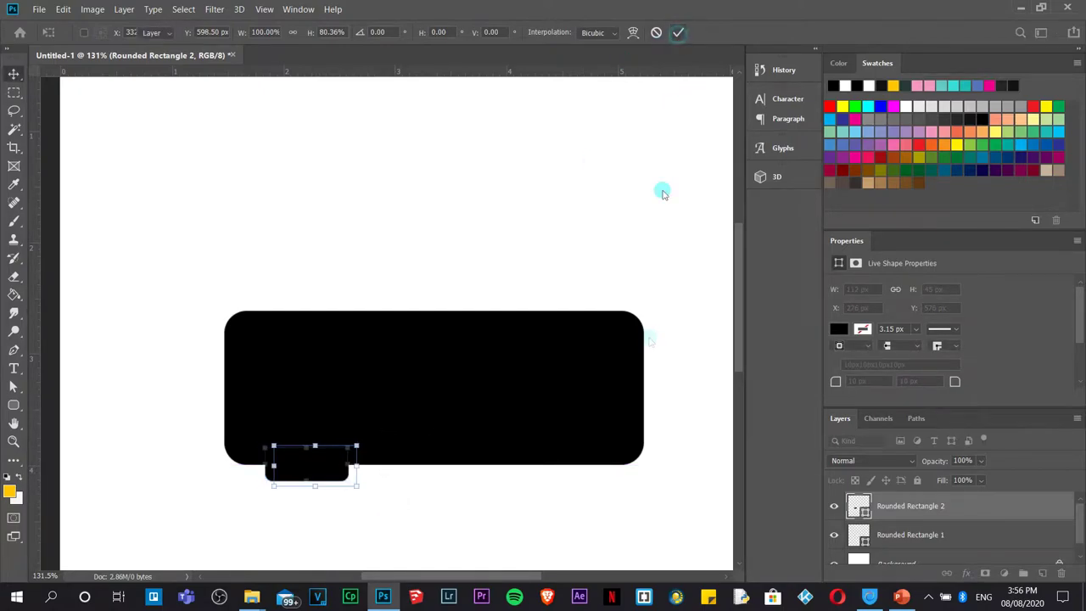
- Duplicate the foot horizontally to the right end of the body's lower edge, at about X 607 px
{"action": "right_click", "coordinate": [864, 507]}
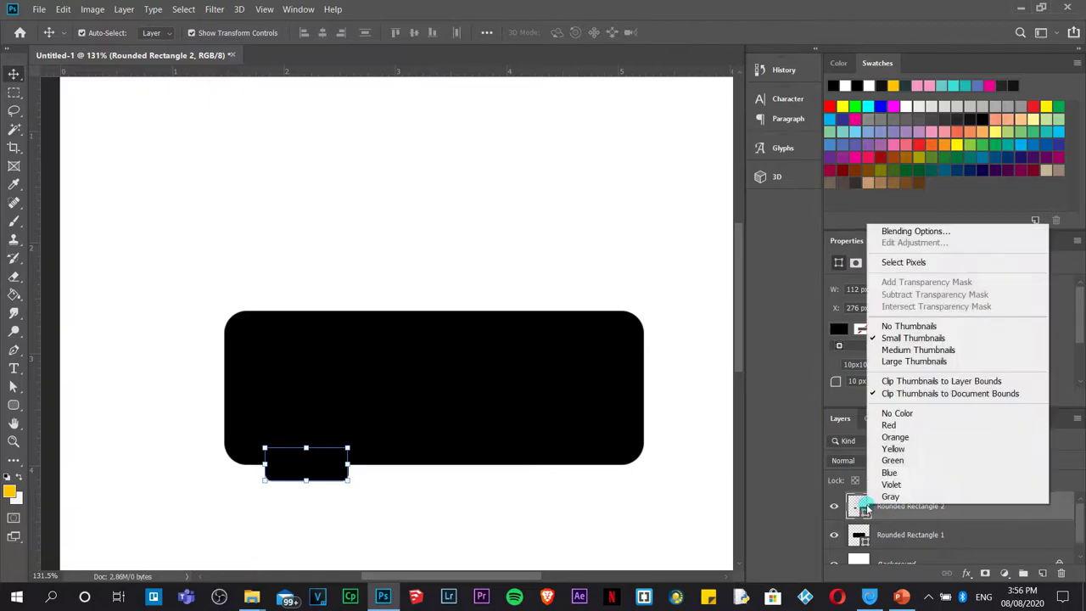
{"action": "right_click", "coordinate": [947, 512]}
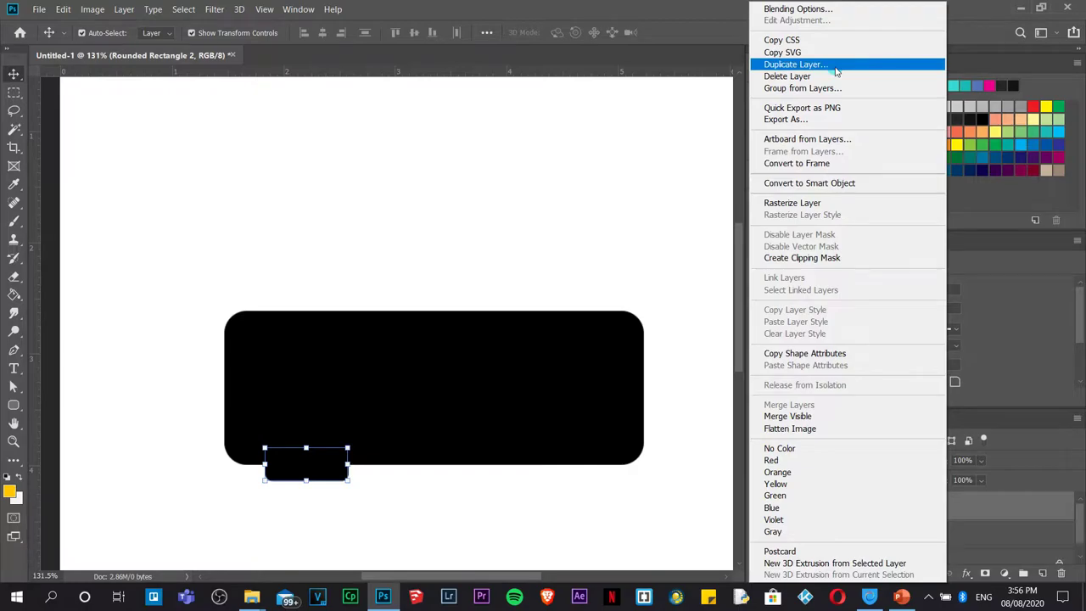
{"action": "left_click", "coordinate": [546, 481]}
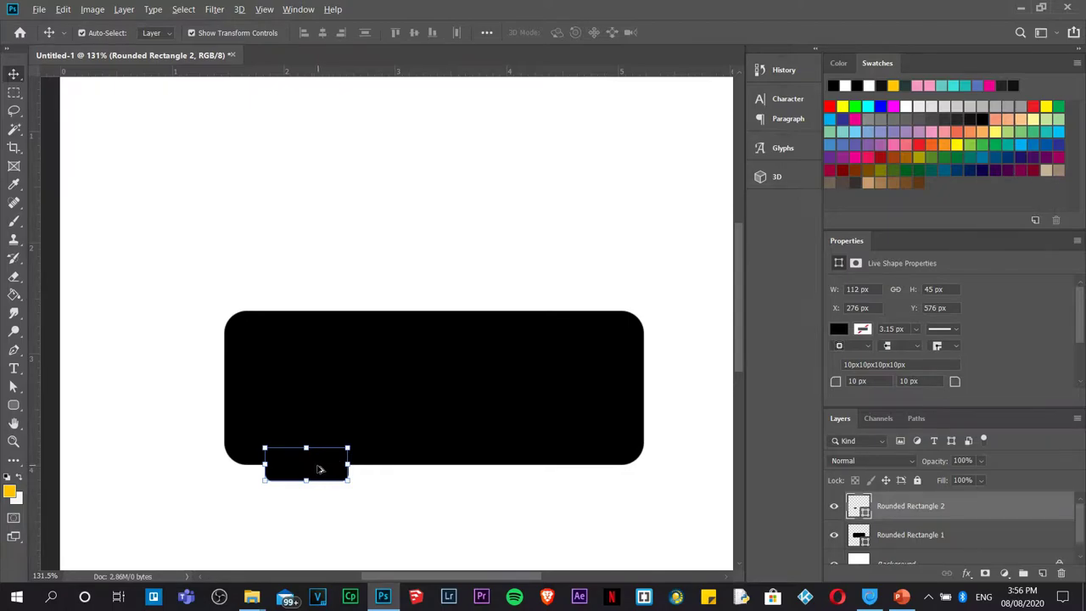
{"action": "left_click_drag", "start_coordinate": [318, 469], "coordinate": [564, 469]}
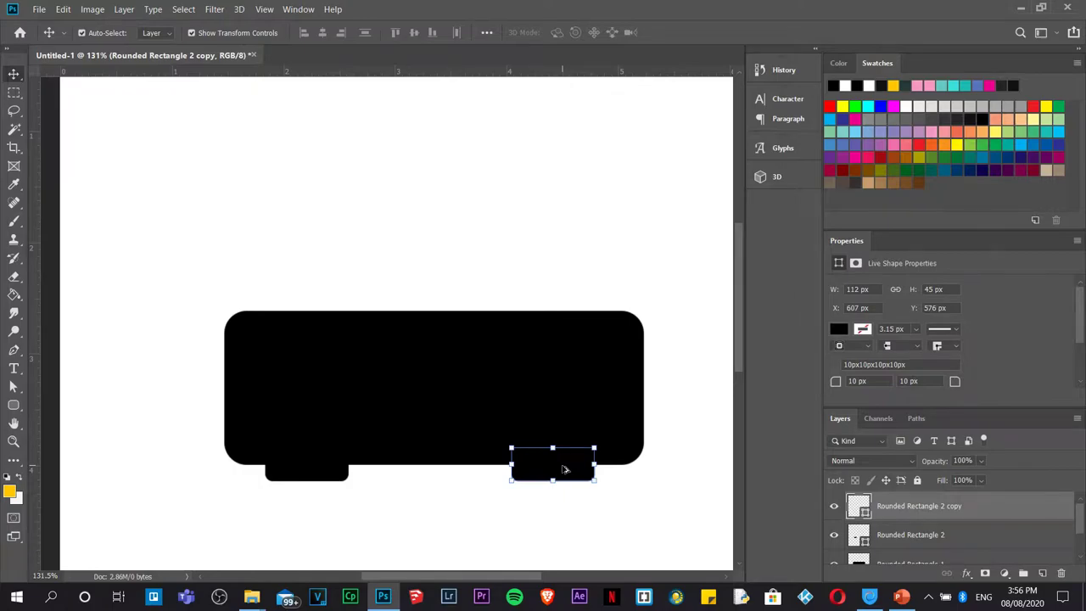
- Move the right foot a few pixels down so it sticks out further below the body
{"action": "left_click", "coordinate": [603, 535]}
{"action": "left_click_drag", "start_coordinate": [599, 510], "coordinate": [263, 452]}
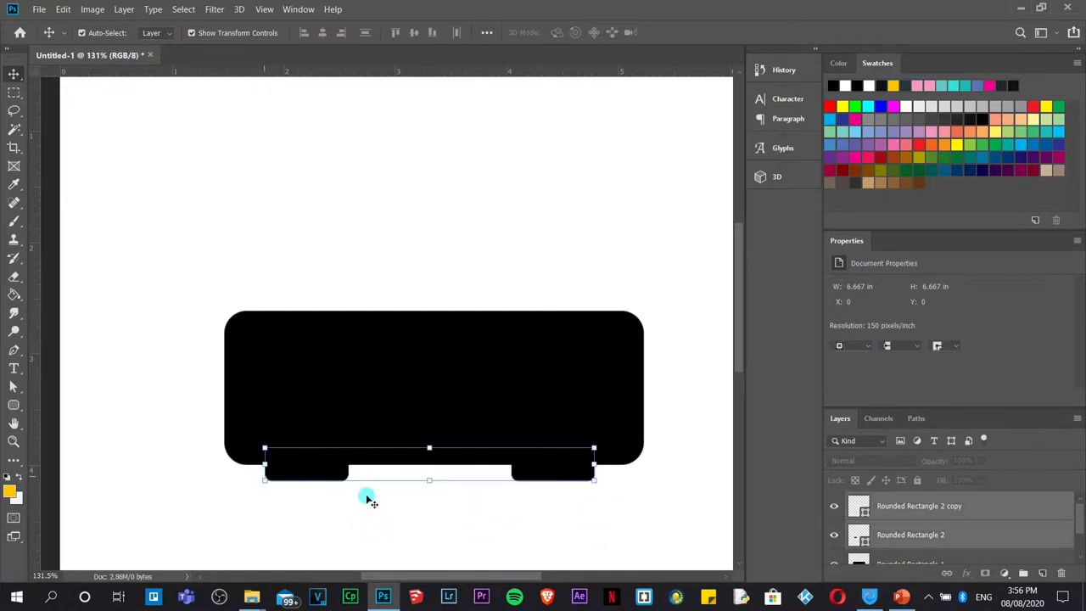
{"action": "left_click", "coordinate": [574, 499]}
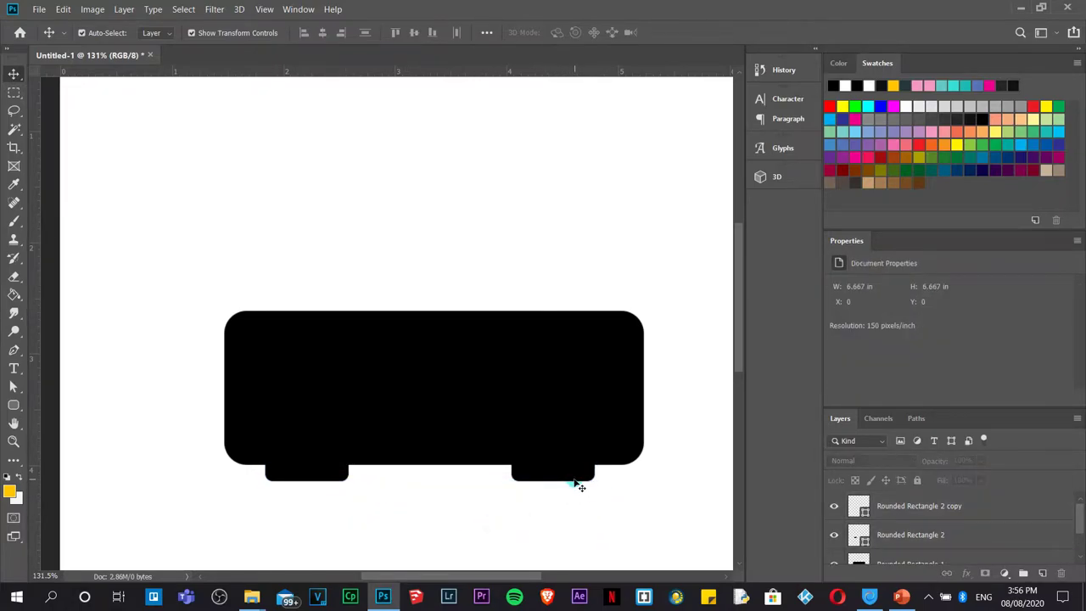
{"action": "left_click_drag", "start_coordinate": [576, 486], "coordinate": [575, 490]}
{"action": "left_click", "coordinate": [584, 522]}
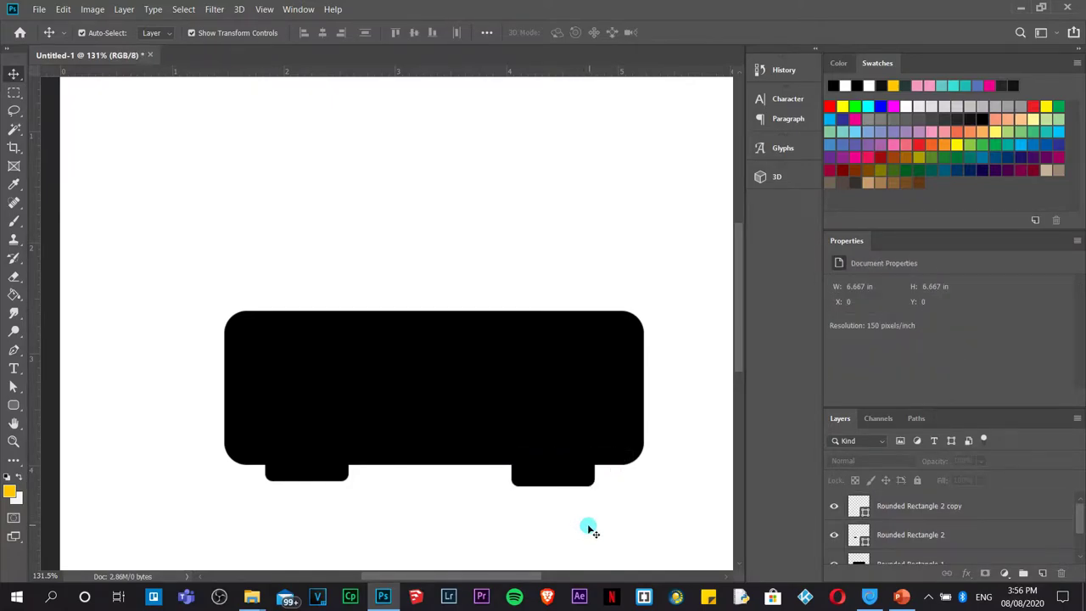
- Select both feet and align their bottom edges
{"action": "left_click", "coordinate": [301, 478]}
{"action": "left_click", "coordinate": [473, 541]}
{"action": "left_click_drag", "start_coordinate": [580, 515], "coordinate": [259, 473]}
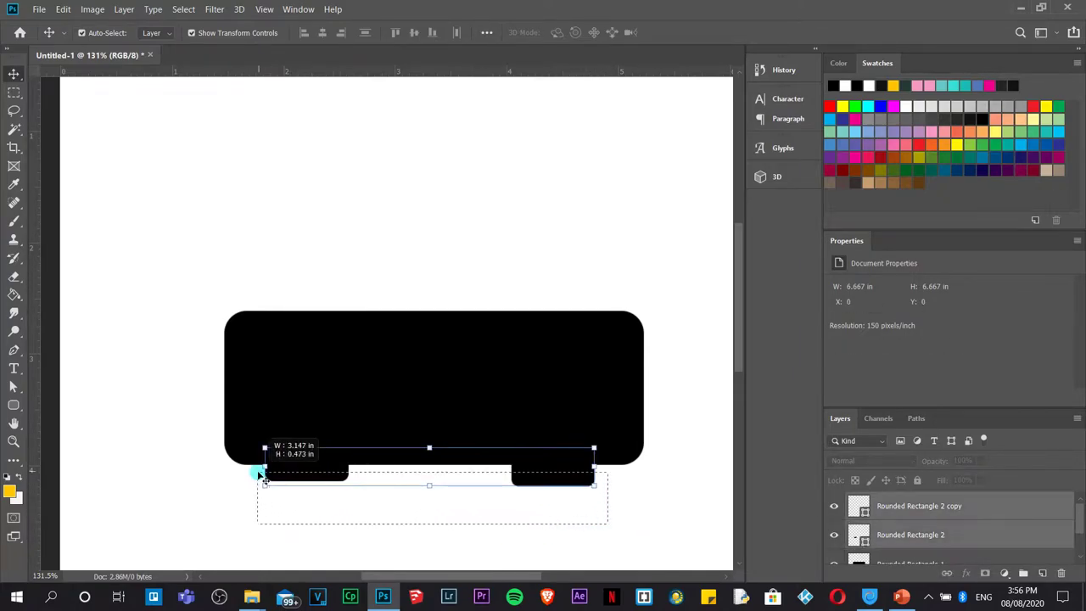
{"action": "left_click", "coordinate": [431, 32]}
{"action": "left_click", "coordinate": [622, 524]}
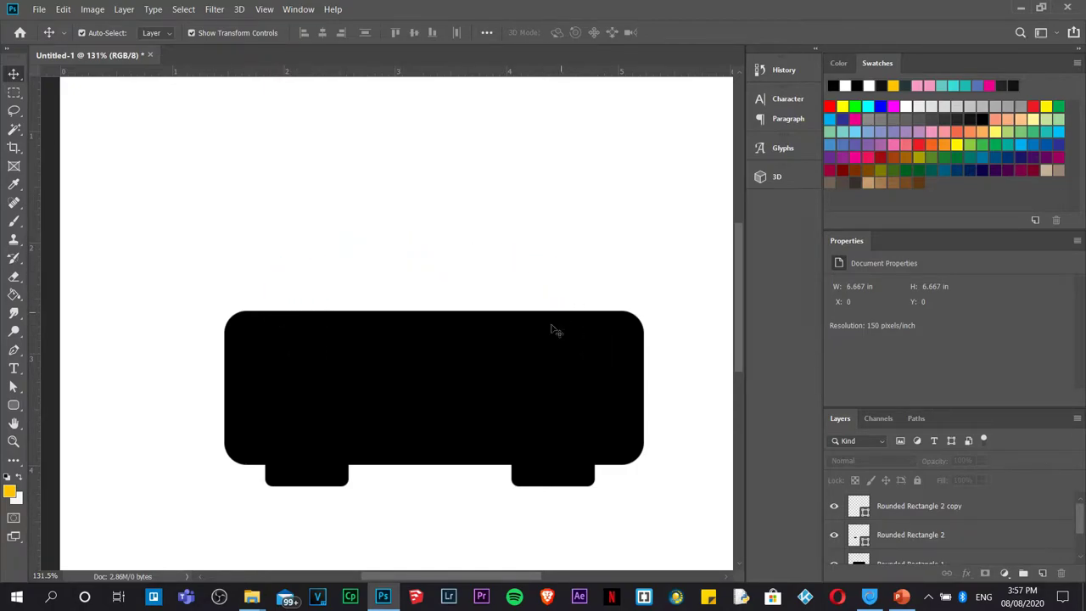
- Draw a rounded rectangle about 405 x 134 px with a 30 px radius overlapping the body's upper edge
{"action": "left_click", "coordinate": [14, 407]}
{"action": "left_click", "coordinate": [53, 417]}
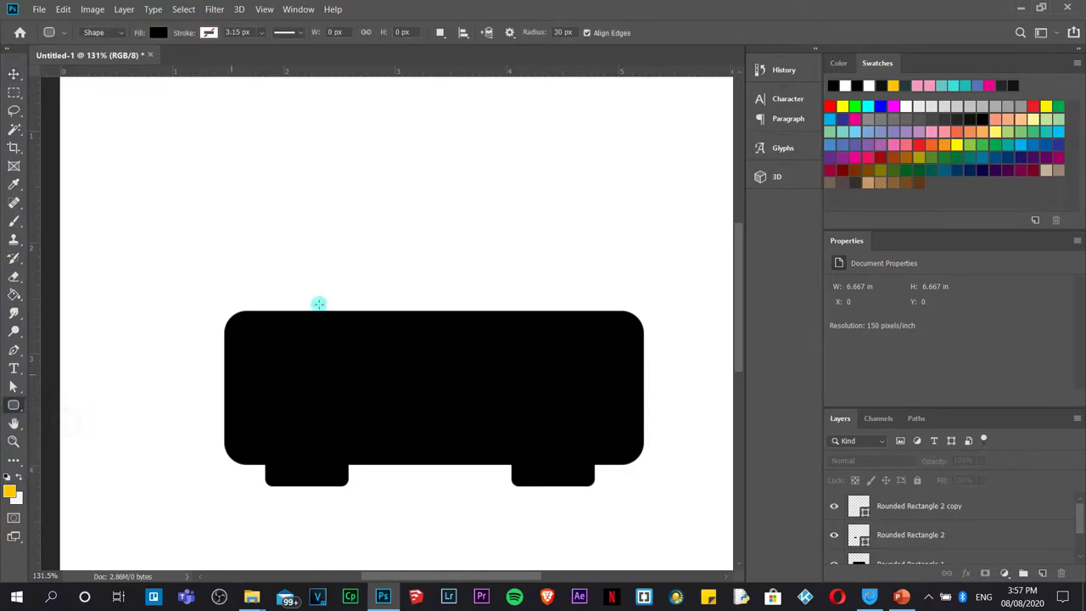
{"action": "left_click_drag", "start_coordinate": [286, 256], "coordinate": [588, 357]}
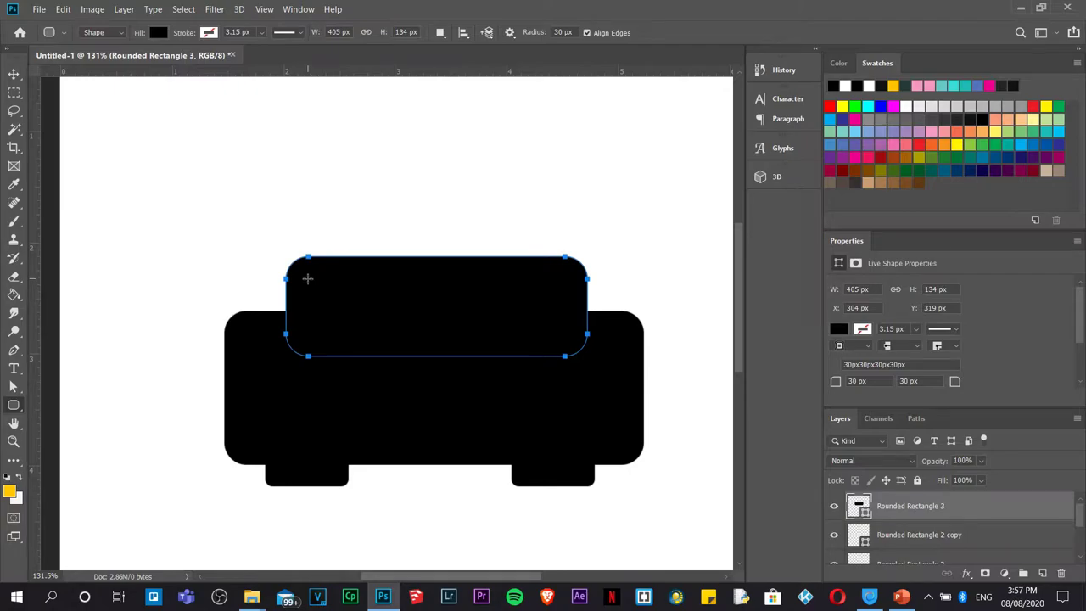
- Remove the fill from the upper rounded rectangle and give it a black stroke
{"action": "left_click", "coordinate": [157, 34]}
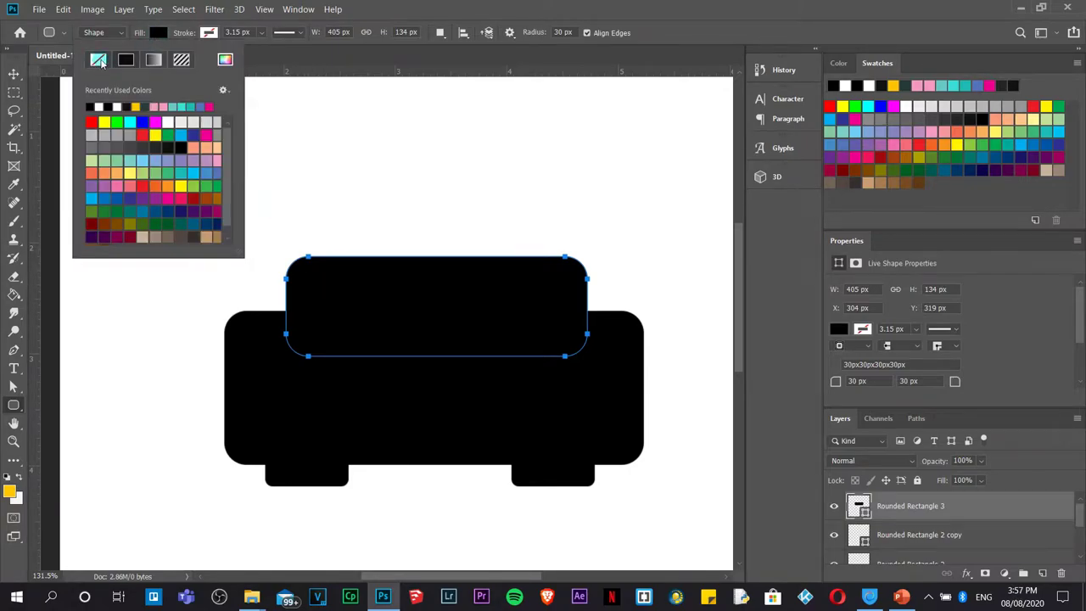
{"action": "left_click", "coordinate": [98, 60]}
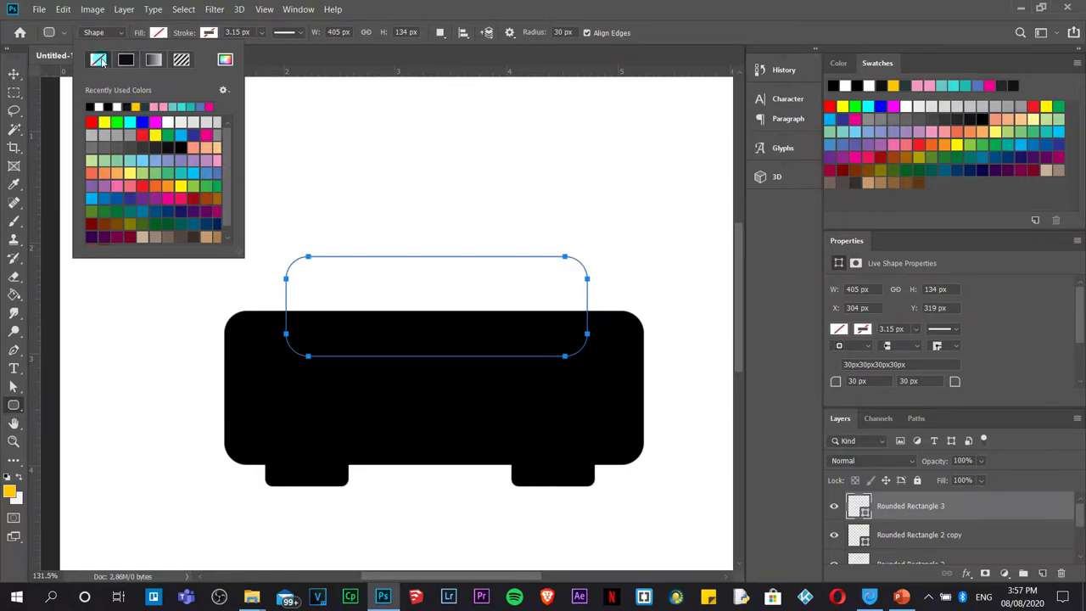
{"action": "left_click", "coordinate": [209, 33]}
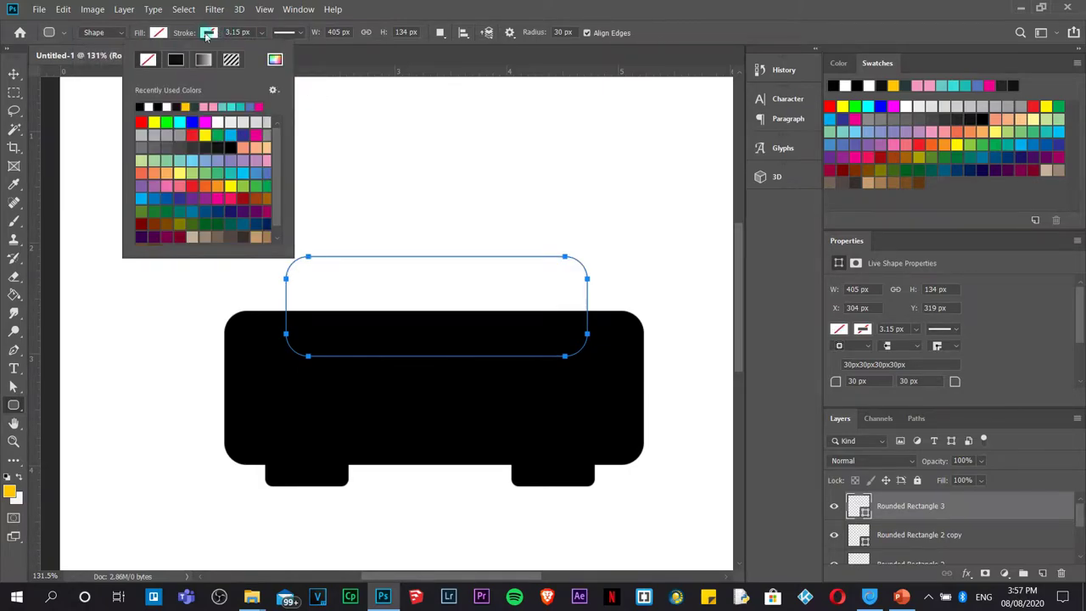
{"action": "left_click", "coordinate": [230, 148]}
{"action": "left_click", "coordinate": [287, 32]}
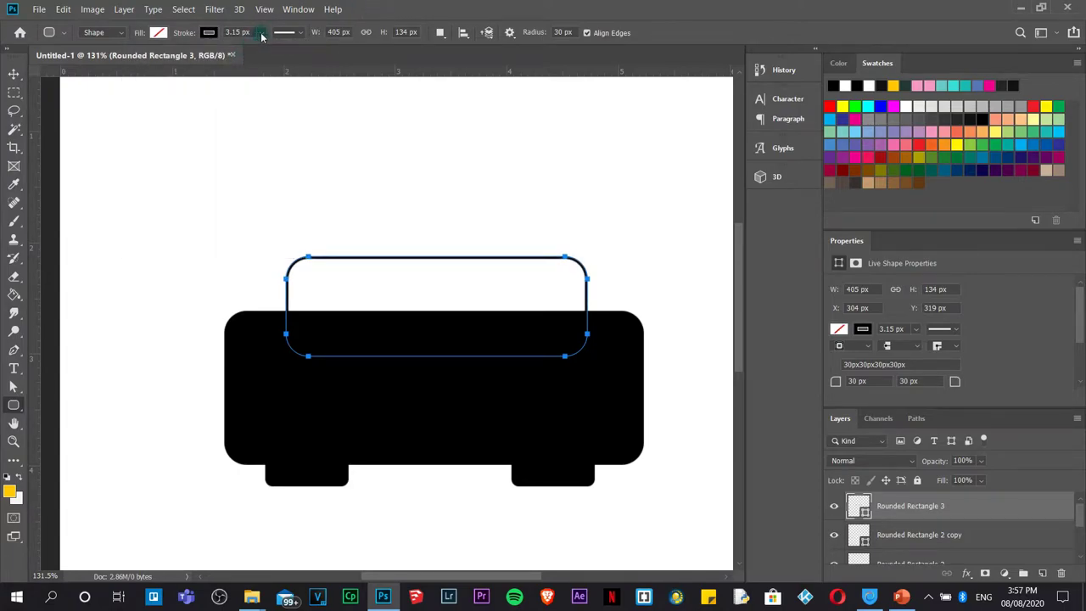
- Thicken the handle outline's stroke to about 19.09 px and deselect the shape
{"action": "left_click", "coordinate": [262, 32]}
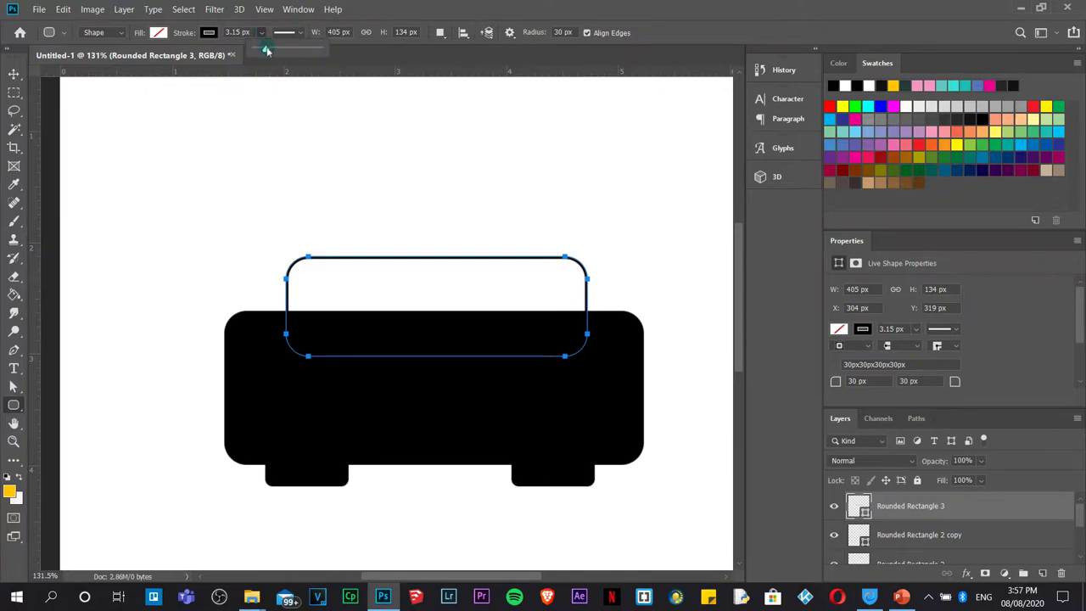
{"action": "mouse_move", "coordinate": [265, 51]}
{"action": "left_mouse_down"}
{"action": "mouse_move", "coordinate": [287, 50]}
{"action": "mouse_move", "coordinate": [275, 51]}
{"action": "left_mouse_up"}
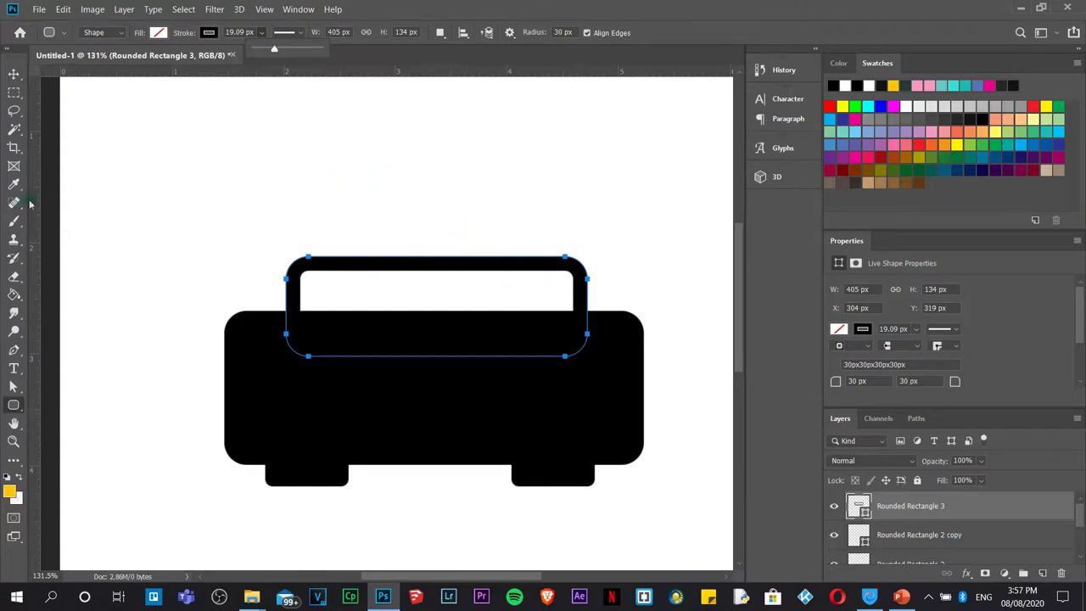
{"action": "left_click", "coordinate": [13, 74]}
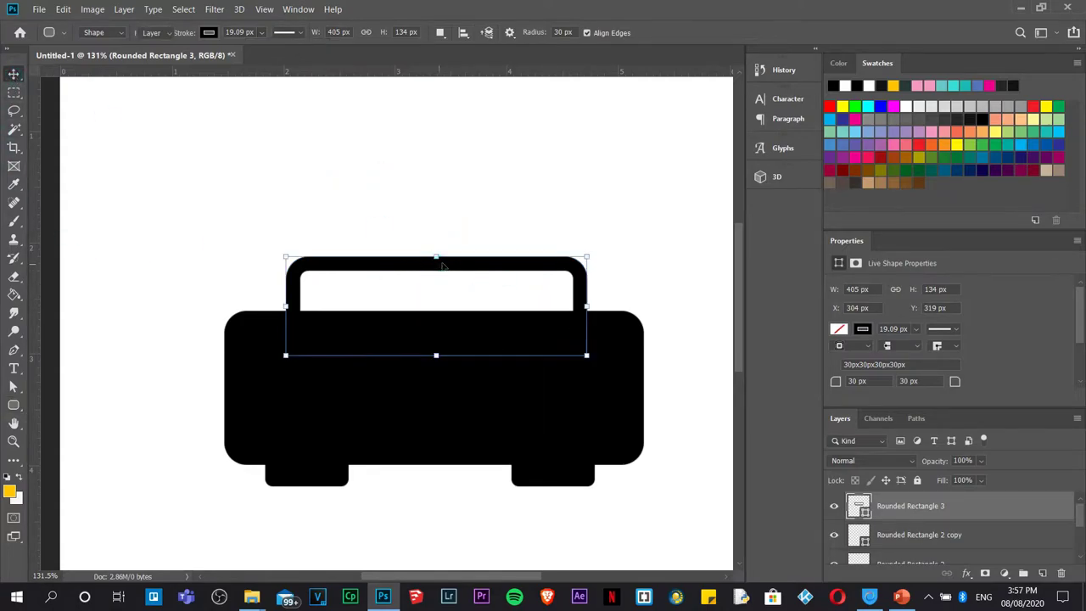
{"action": "left_click", "coordinate": [162, 368]}
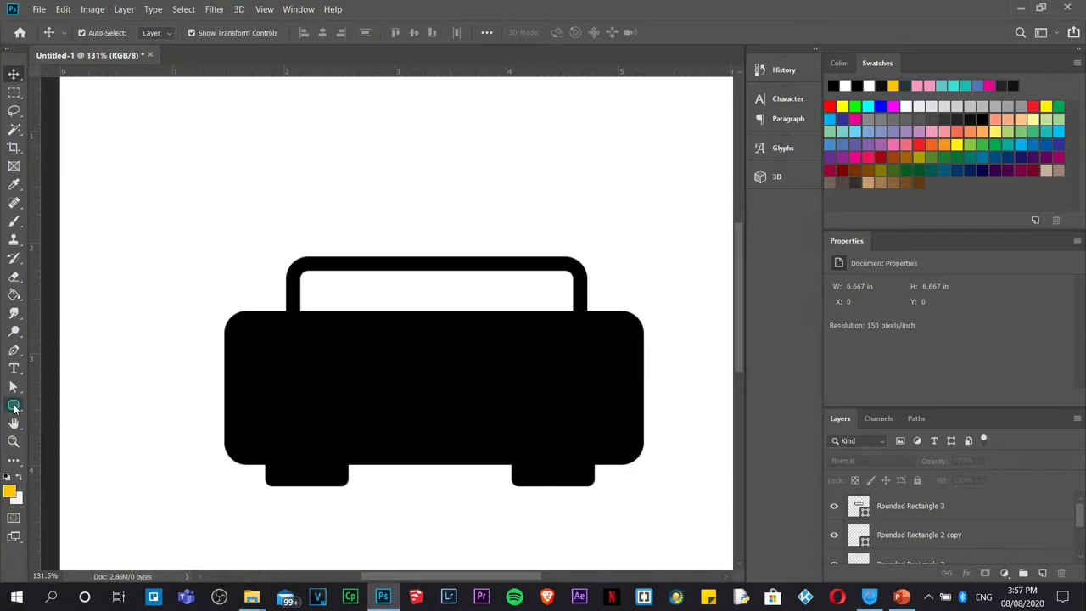
- Draw a small black rounded rectangle about 60 x 36 px with a 30 px radius above the body's upper-left corner
{"action": "left_click", "coordinate": [13, 407]}
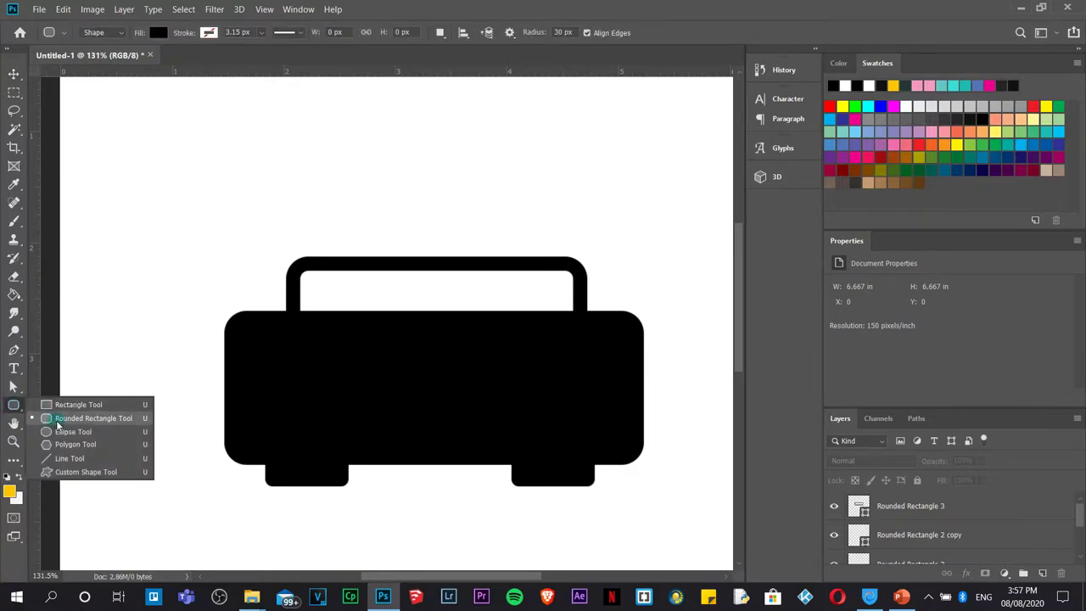
{"action": "left_click", "coordinate": [57, 424]}
{"action": "left_click_drag", "start_coordinate": [205, 270], "coordinate": [248, 294]}
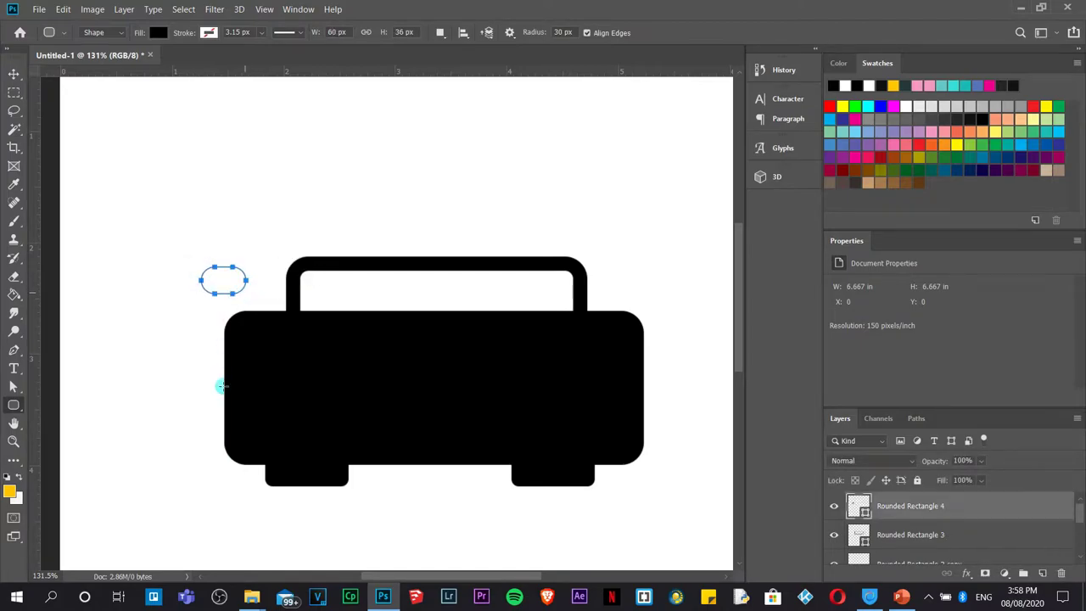
{"action": "left_click", "coordinate": [160, 34]}
{"action": "left_click", "coordinate": [159, 34]}
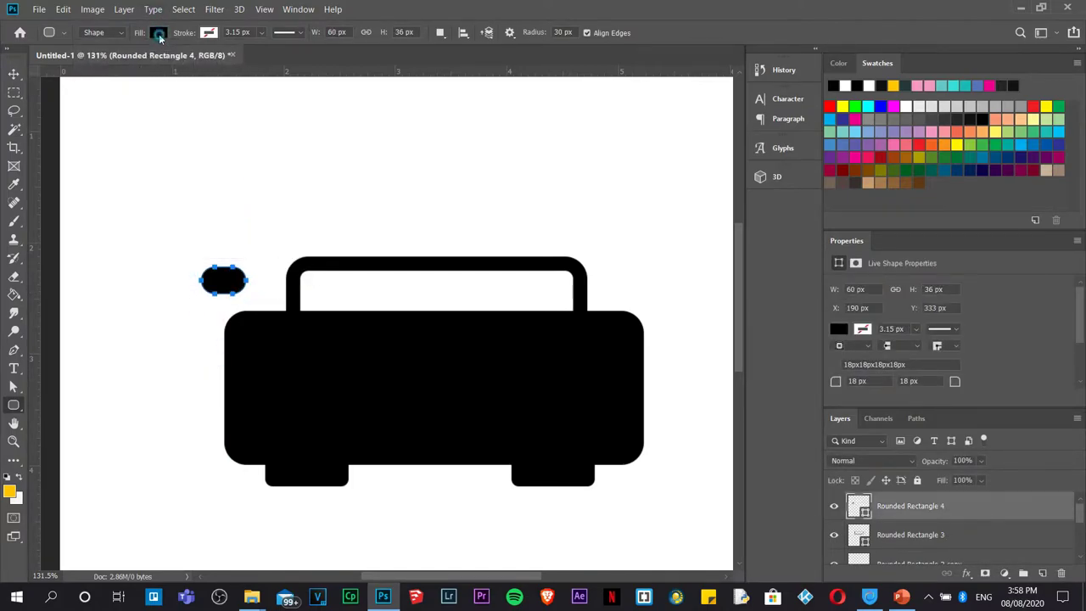
- Position the small rounded rectangle beside the handle outline and duplicate it above the body's upper-right corner
{"action": "left_click", "coordinate": [14, 75]}
{"action": "mouse_move", "coordinate": [242, 283]}
{"action": "left_mouse_down"}
{"action": "mouse_move", "coordinate": [265, 289]}
{"action": "mouse_move", "coordinate": [254, 290]}
{"action": "left_mouse_up"}
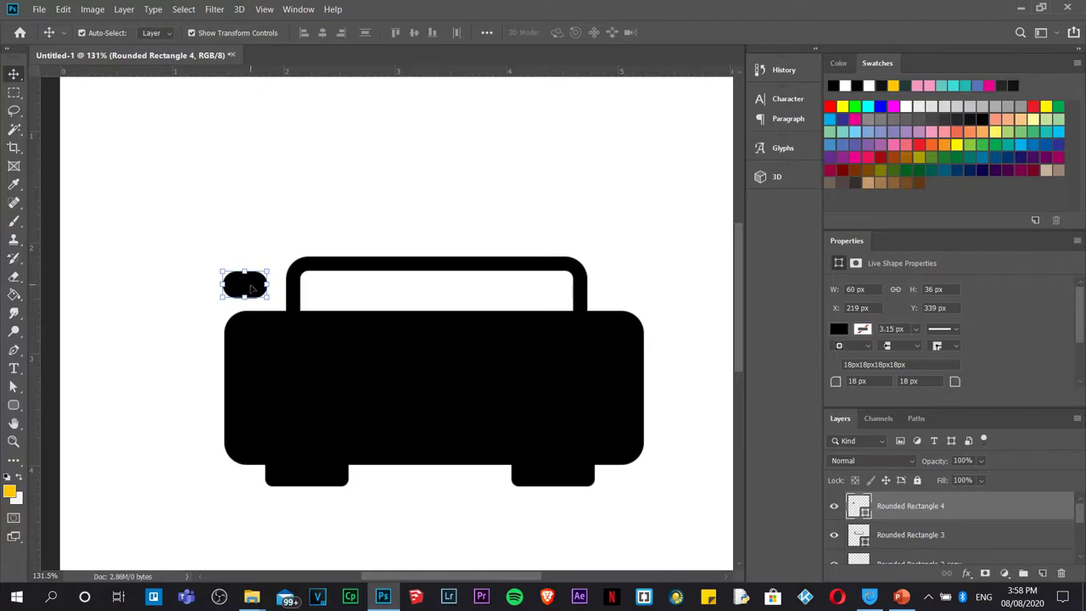
{"action": "left_click_drag", "start_coordinate": [253, 284], "coordinate": [630, 288]}
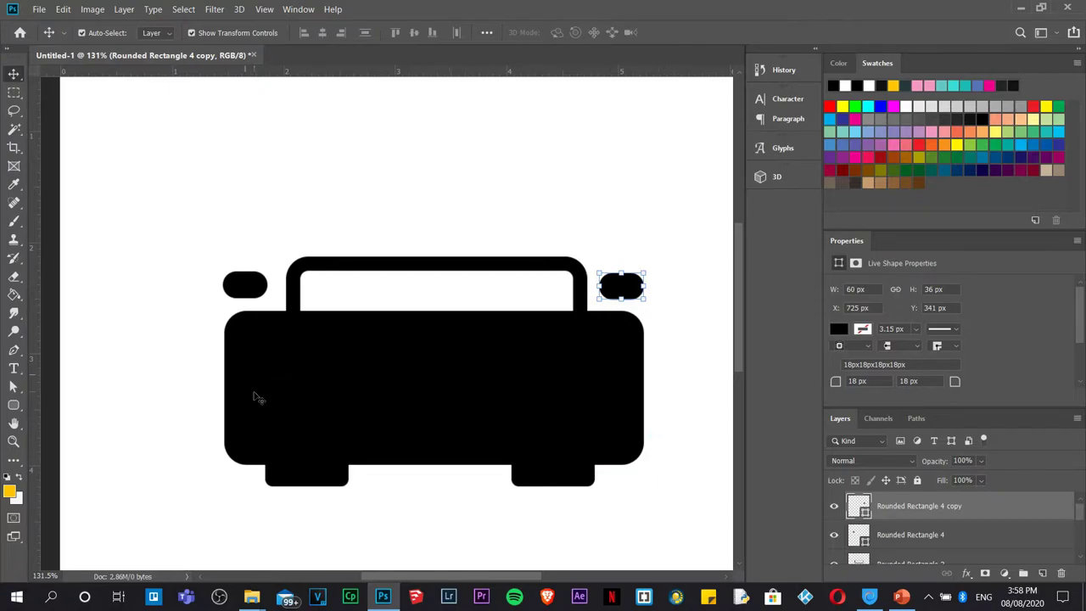
- Draw a narrow black rectangle about 11 x 36 px on the empty canvas left of the body
{"action": "left_click", "coordinate": [13, 405]}
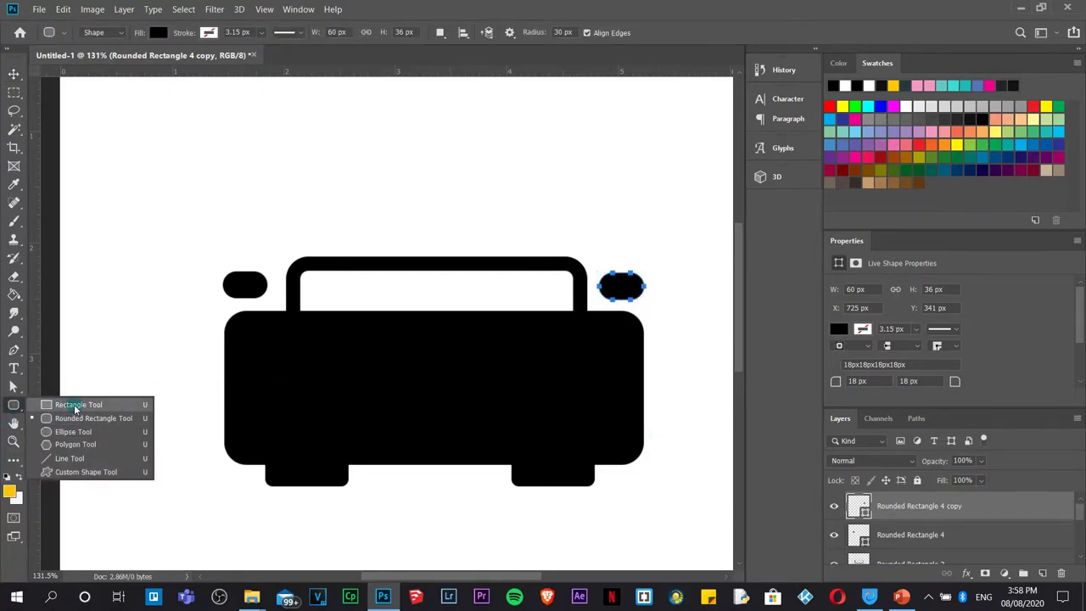
{"action": "left_click", "coordinate": [75, 405]}
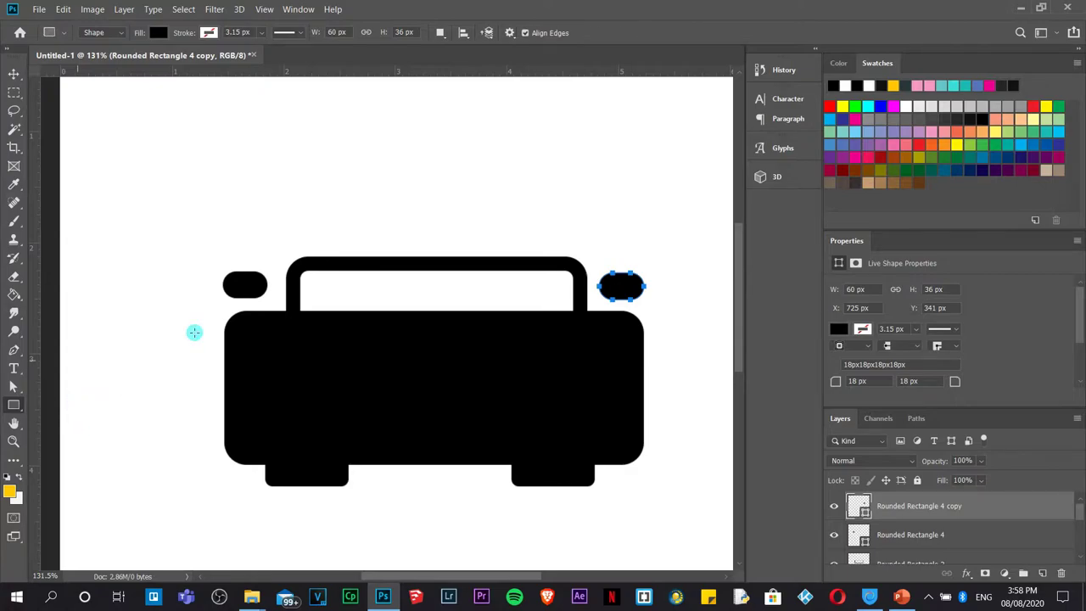
{"action": "left_click_drag", "start_coordinate": [150, 323], "coordinate": [154, 348]}
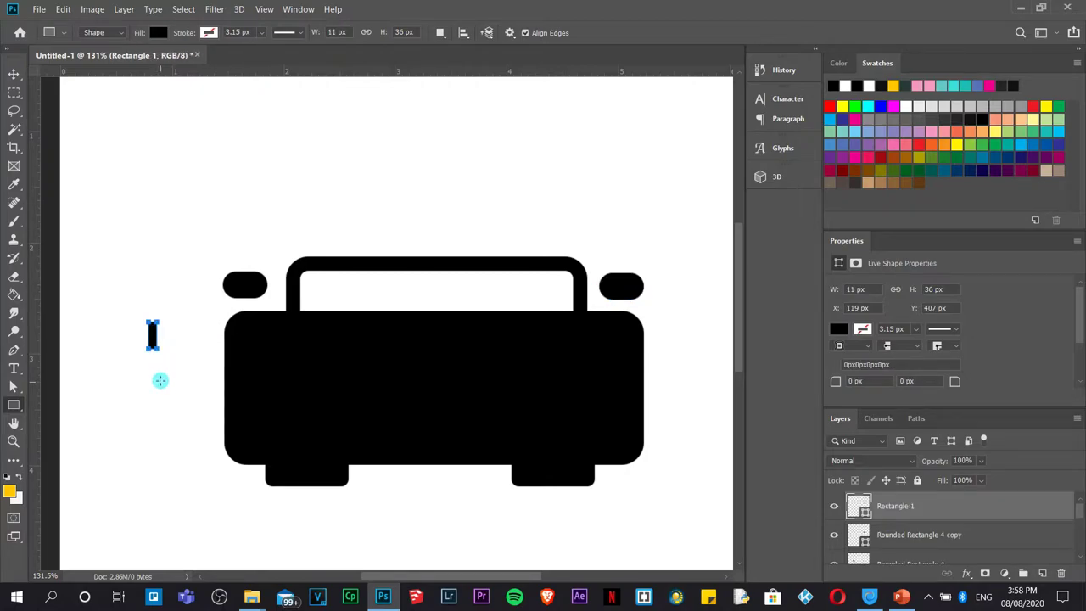
{"action": "left_click", "coordinate": [247, 307]}
- Rotate the narrow rectangle about -28.96 degrees and apply the transformation
{"action": "left_click", "coordinate": [14, 75]}
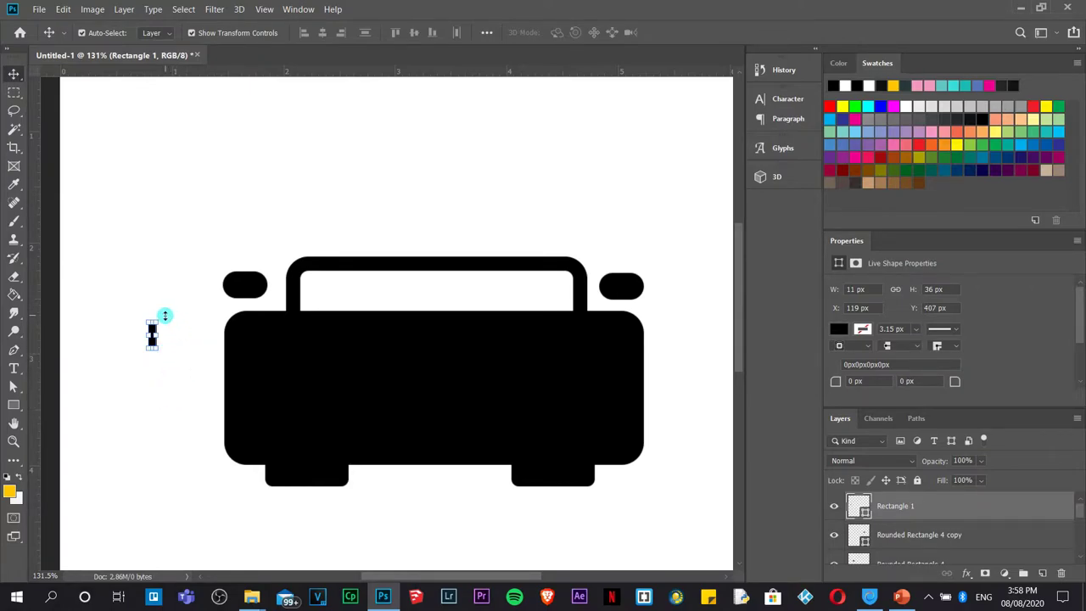
{"action": "left_click_drag", "start_coordinate": [167, 317], "coordinate": [161, 352]}
{"action": "left_click", "coordinate": [679, 33]}
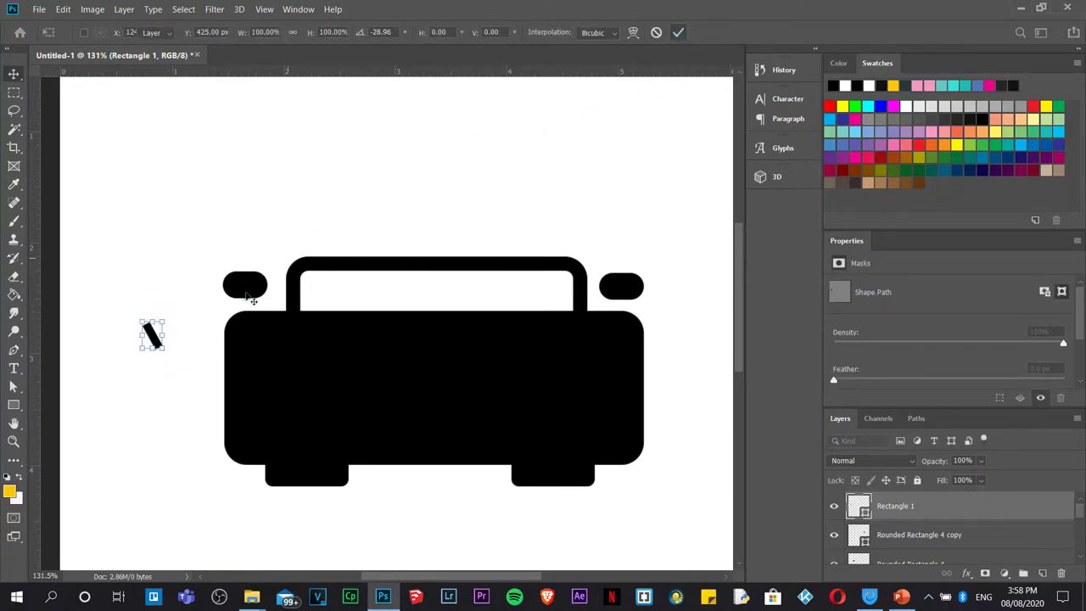
- Place the slanted bar between the left mirror and the body, and duplicate it under the right mirror
{"action": "double_click", "coordinate": [149, 336]}
{"action": "left_click_drag", "start_coordinate": [231, 310], "coordinate": [256, 299]}
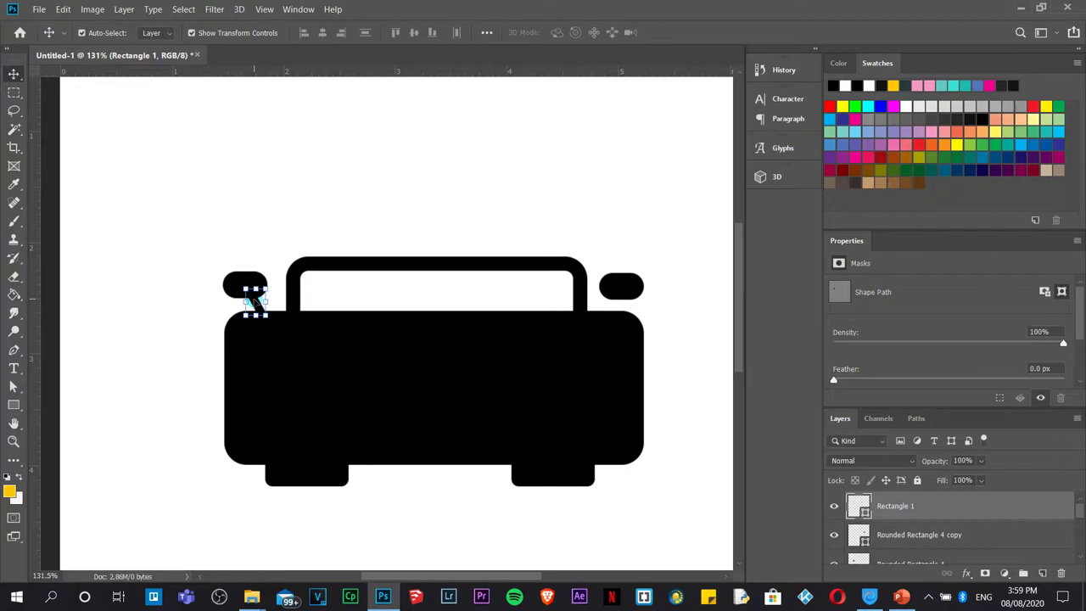
{"action": "left_click_drag", "start_coordinate": [258, 298], "coordinate": [617, 303]}
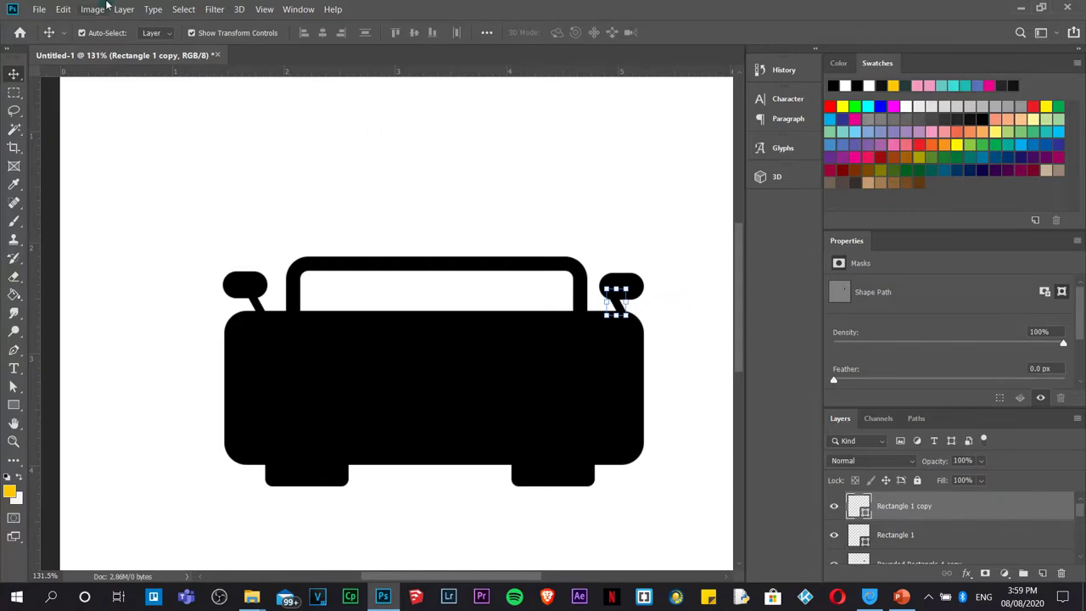
- Flip the right bar horizontally, nudge it slightly left under the mirror, and deselect it
{"action": "left_click", "coordinate": [63, 9]}
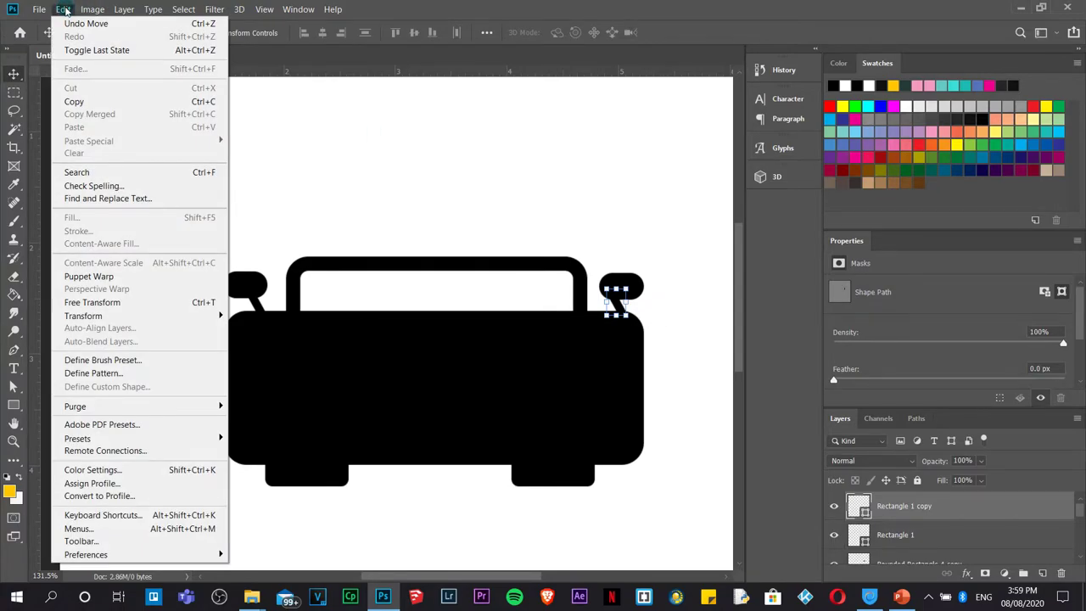
{"action": "mouse_move", "coordinate": [121, 315]}
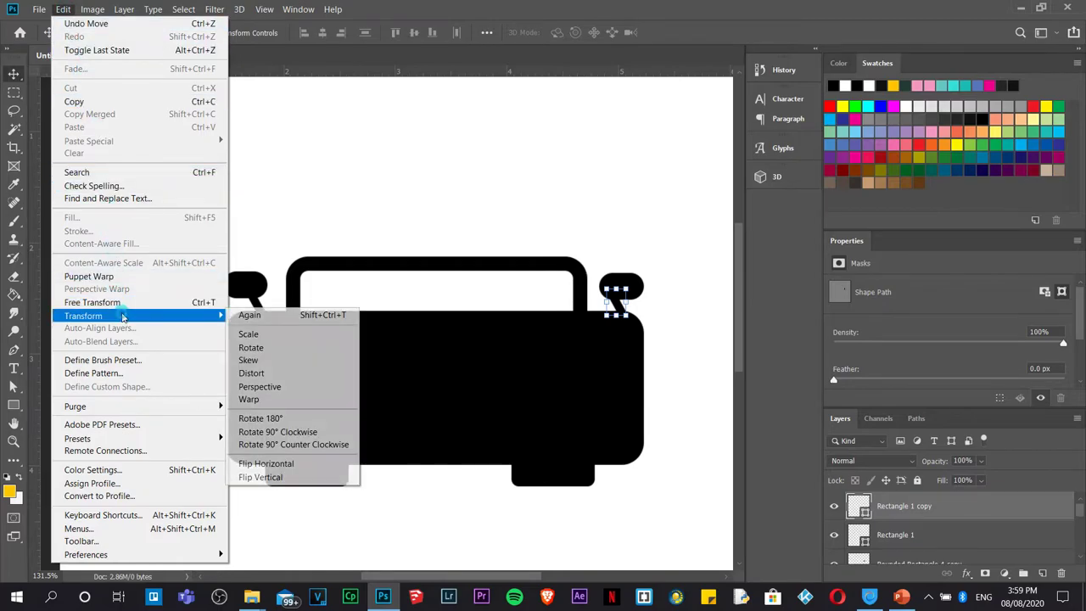
{"action": "left_click", "coordinate": [321, 466]}
{"action": "key", "text": "Left"}
{"action": "key", "text": "Left"}
{"action": "left_click", "coordinate": [565, 520]}
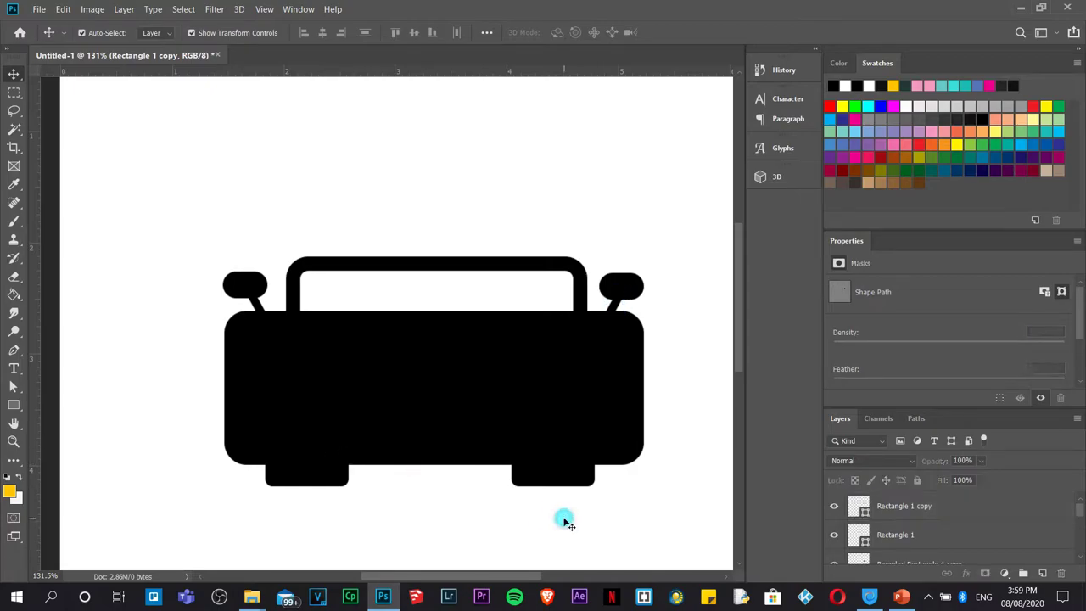
- Select the car body's shape and activate the Pen tool
{"action": "left_click", "coordinate": [509, 429]}
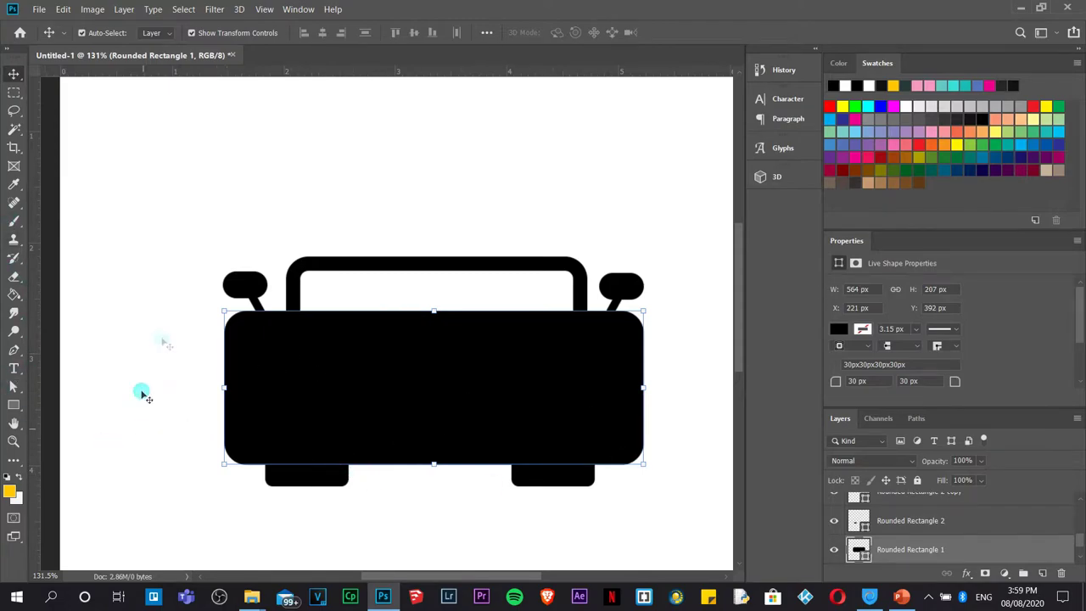
{"action": "left_click", "coordinate": [12, 352]}
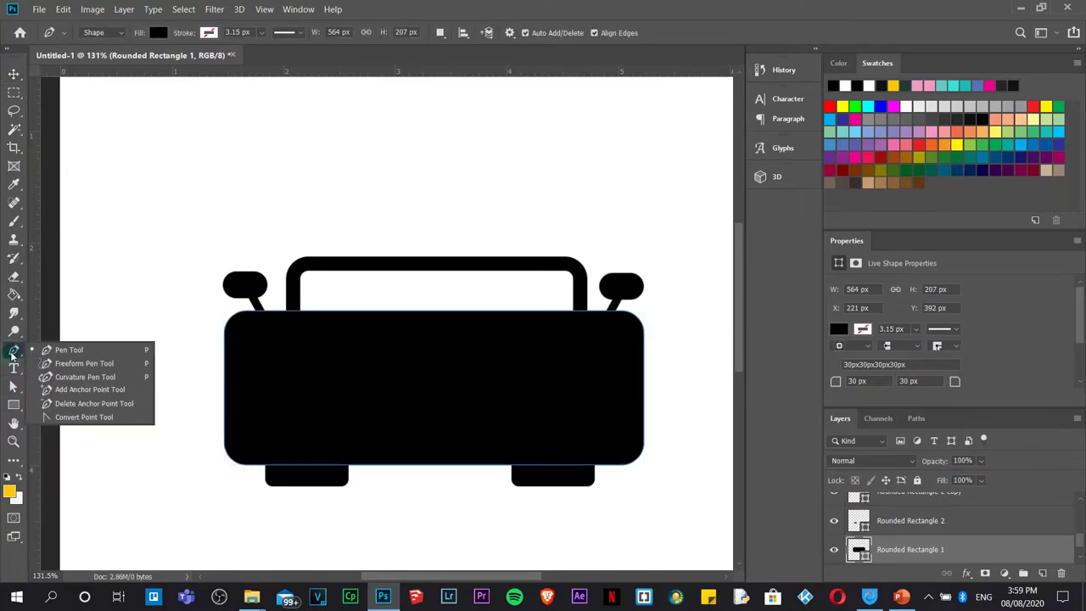
{"action": "left_click", "coordinate": [12, 351]}
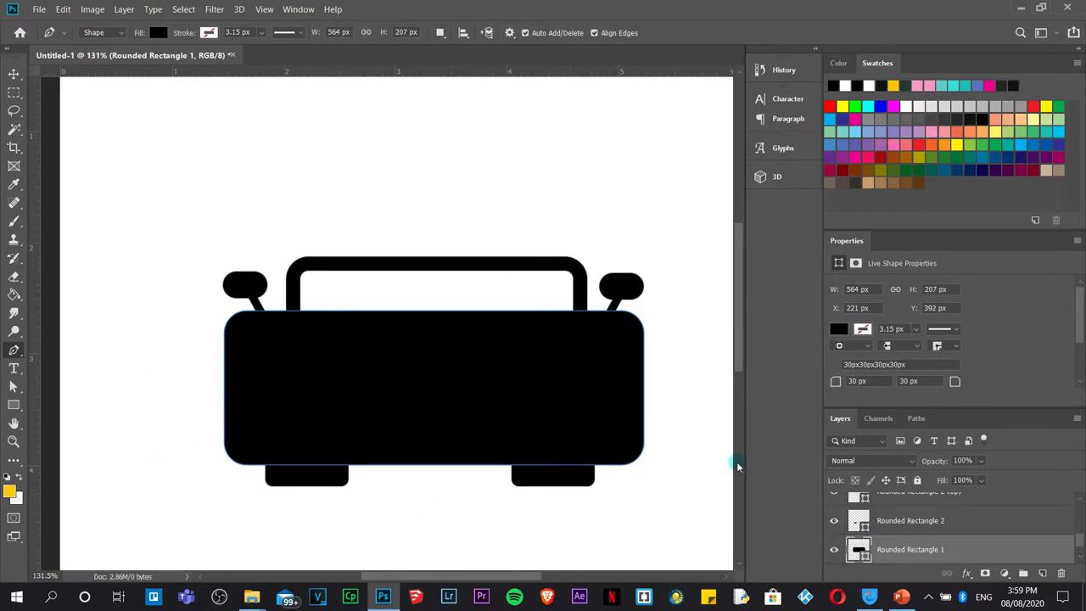
{"action": "left_click", "coordinate": [158, 32]}
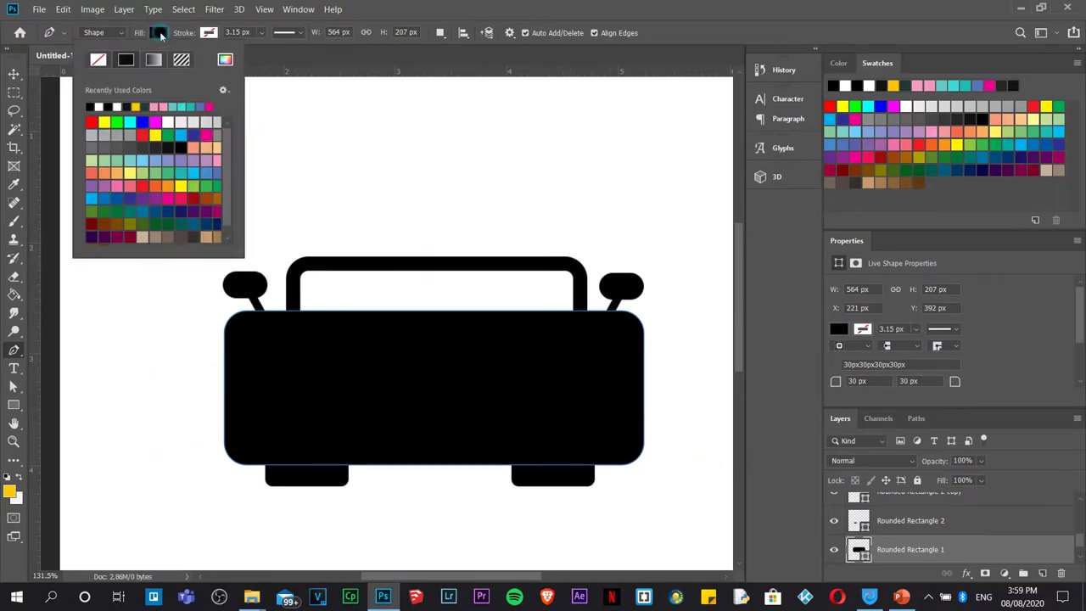
{"action": "left_click", "coordinate": [108, 106]}
{"action": "left_click", "coordinate": [396, 9]}
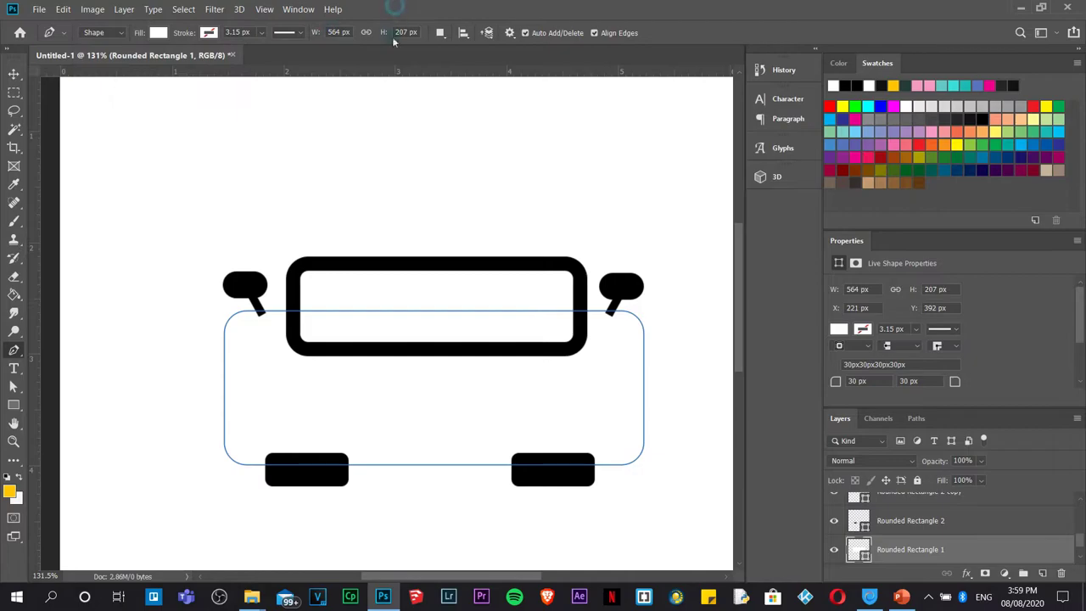
{"action": "key", "text": "ctrl+z"}
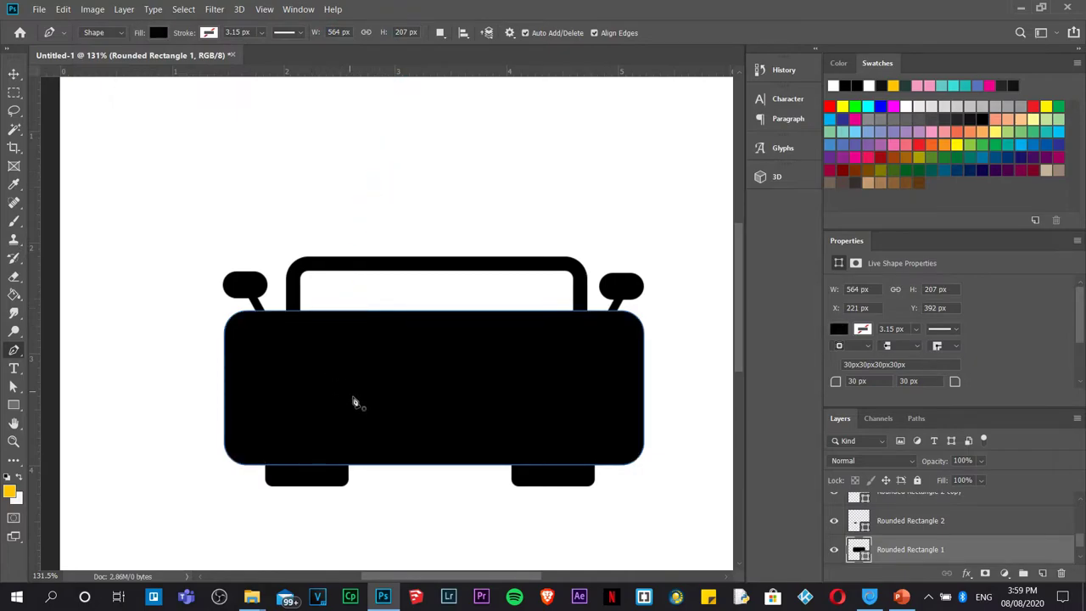
- Draw a white headlight about 118 x 62 px on the body's left half with the Pen tool, curving its lower-left corner
{"action": "left_click", "coordinate": [368, 401]}
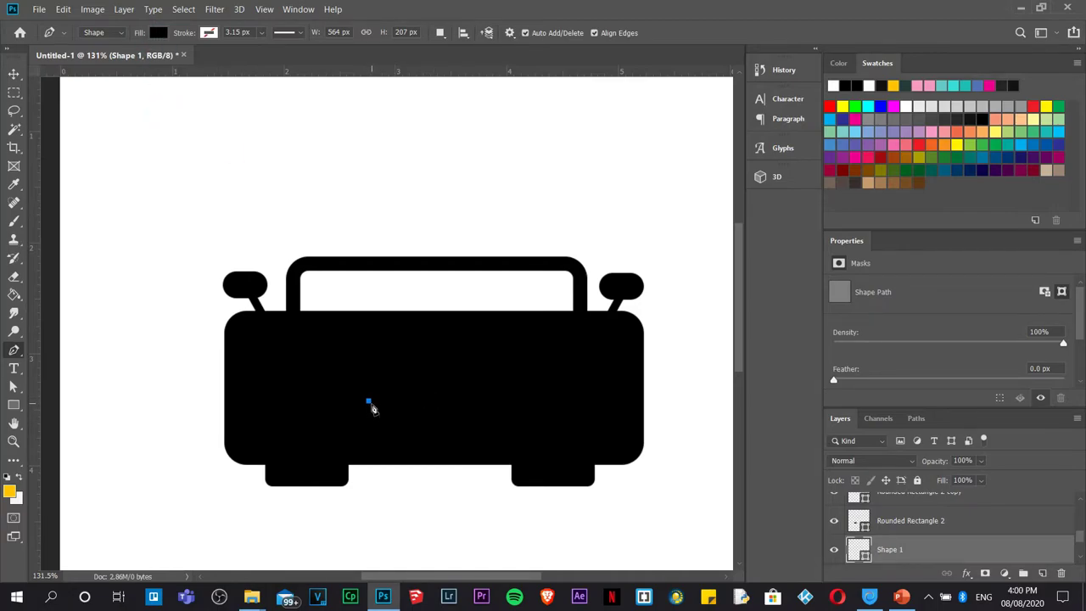
{"action": "left_click", "coordinate": [158, 34]}
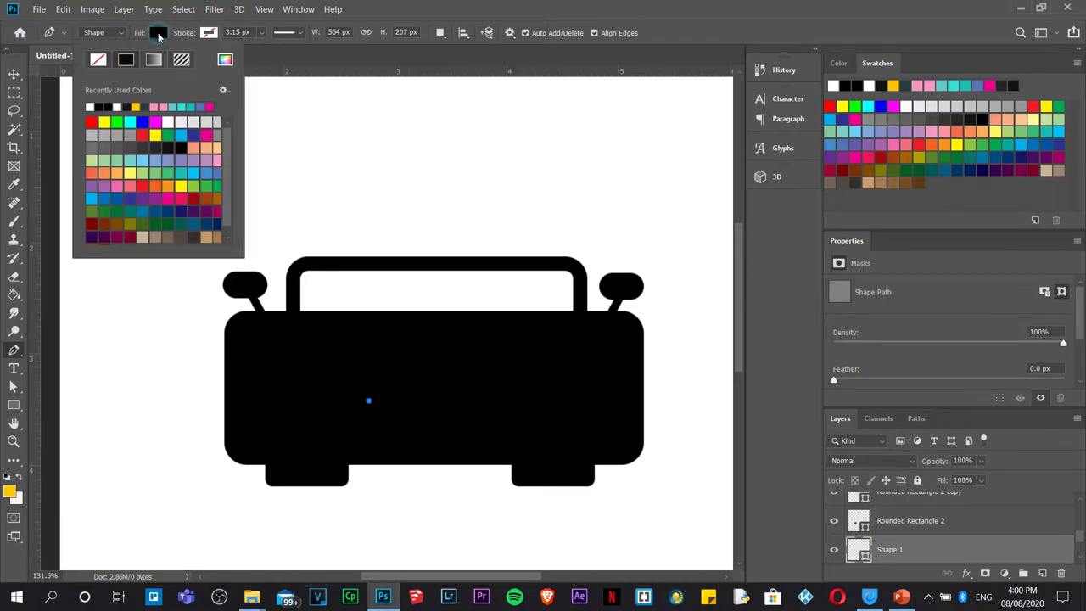
{"action": "left_click", "coordinate": [168, 122]}
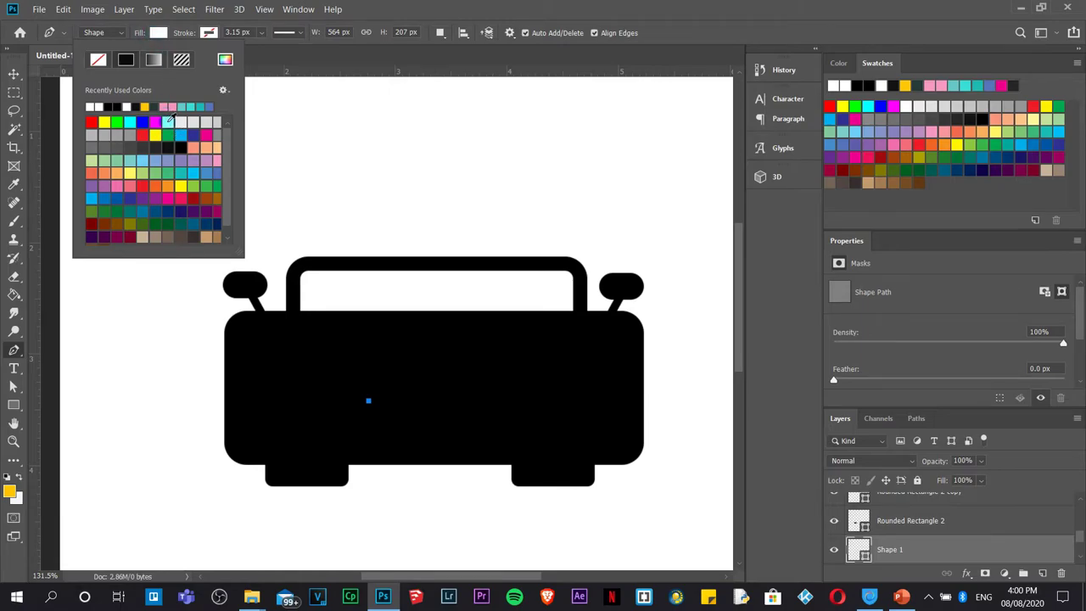
{"action": "left_click", "coordinate": [283, 355]}
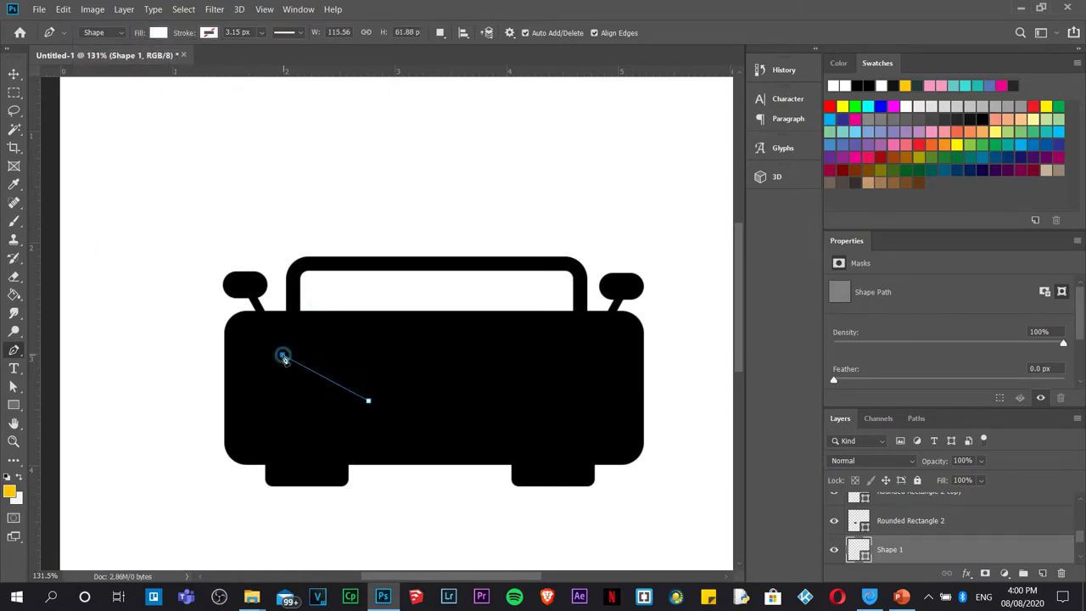
{"action": "left_click", "coordinate": [293, 399]}
{"action": "left_click_drag", "start_coordinate": [297, 404], "coordinate": [309, 405]}
{"action": "left_click_drag", "start_coordinate": [311, 407], "coordinate": [312, 410]}
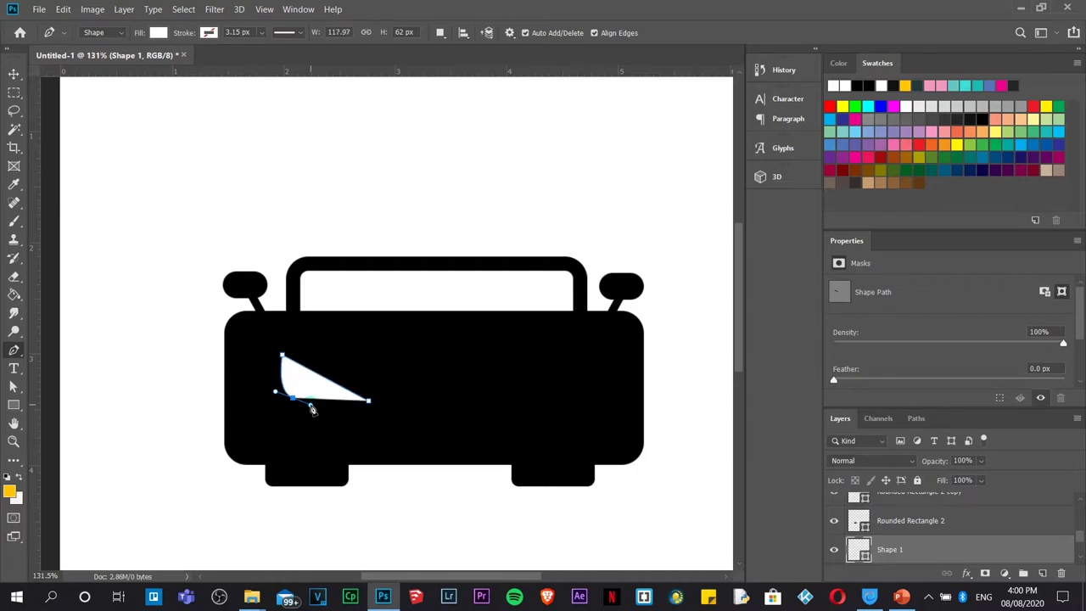
{"action": "left_click", "coordinate": [369, 402]}
- Enlarge the white headlight to about 126% and position it near the body's upper-left corner
{"action": "left_click", "coordinate": [14, 76]}
{"action": "left_click_drag", "start_coordinate": [307, 384], "coordinate": [278, 358]}
{"action": "left_click", "coordinate": [340, 378]}
{"action": "mouse_move", "coordinate": [340, 378]}
{"action": "left_mouse_down"}
{"action": "mouse_move", "coordinate": [360, 392]}
{"action": "mouse_move", "coordinate": [329, 387]}
{"action": "left_mouse_up"}
{"action": "left_click", "coordinate": [280, 391]}
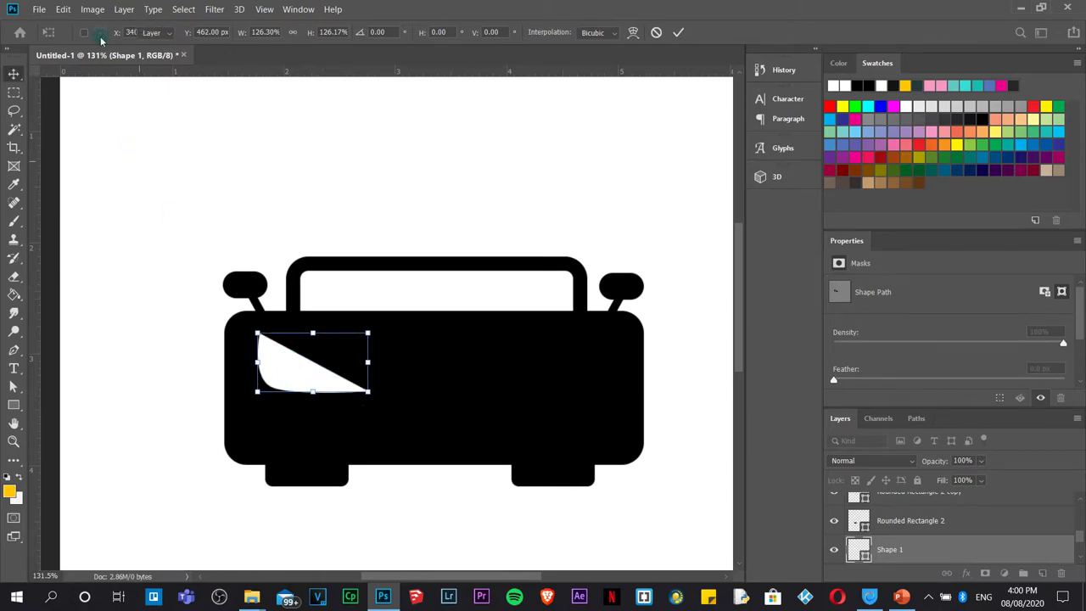
{"action": "left_click", "coordinate": [63, 11]}
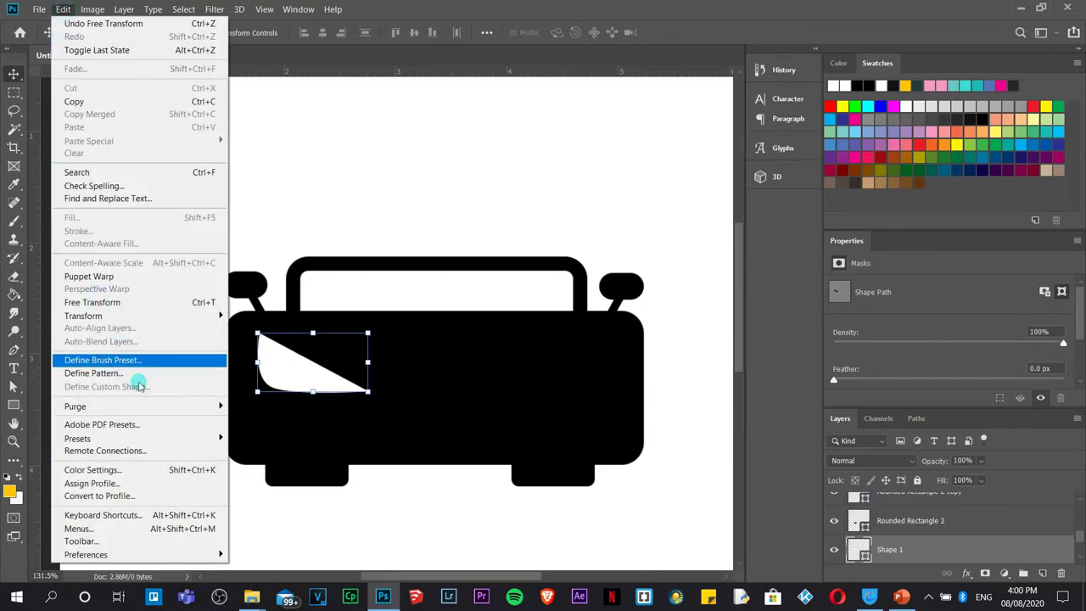
{"action": "left_click", "coordinate": [259, 150]}
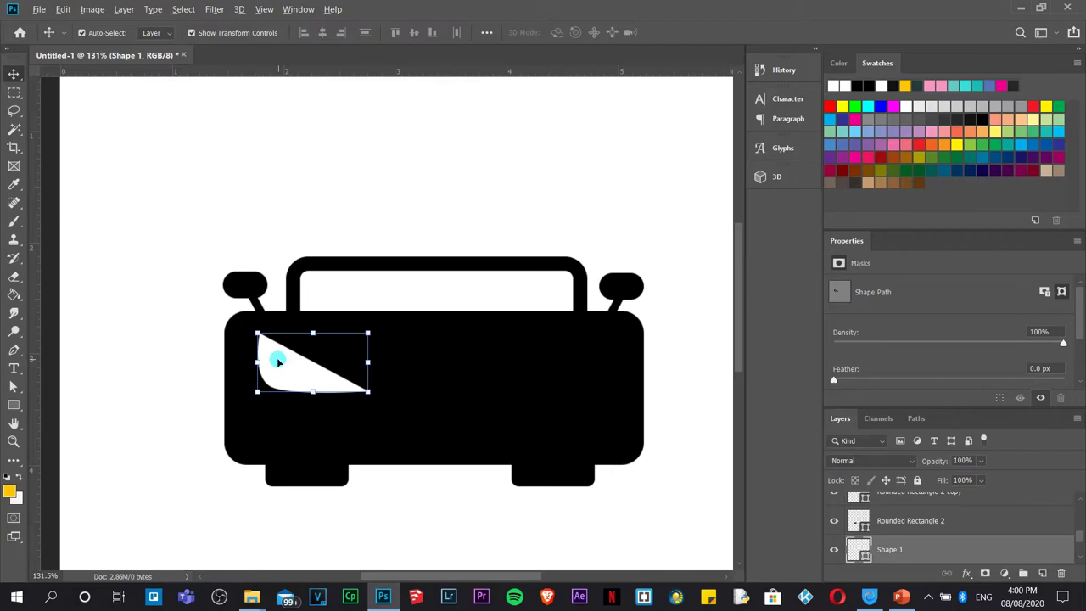
- Duplicate the headlight onto the body's right side and flip the copy horizontally
{"action": "left_click_drag", "start_coordinate": [276, 365], "coordinate": [536, 376]}
{"action": "left_click", "coordinate": [63, 8]}
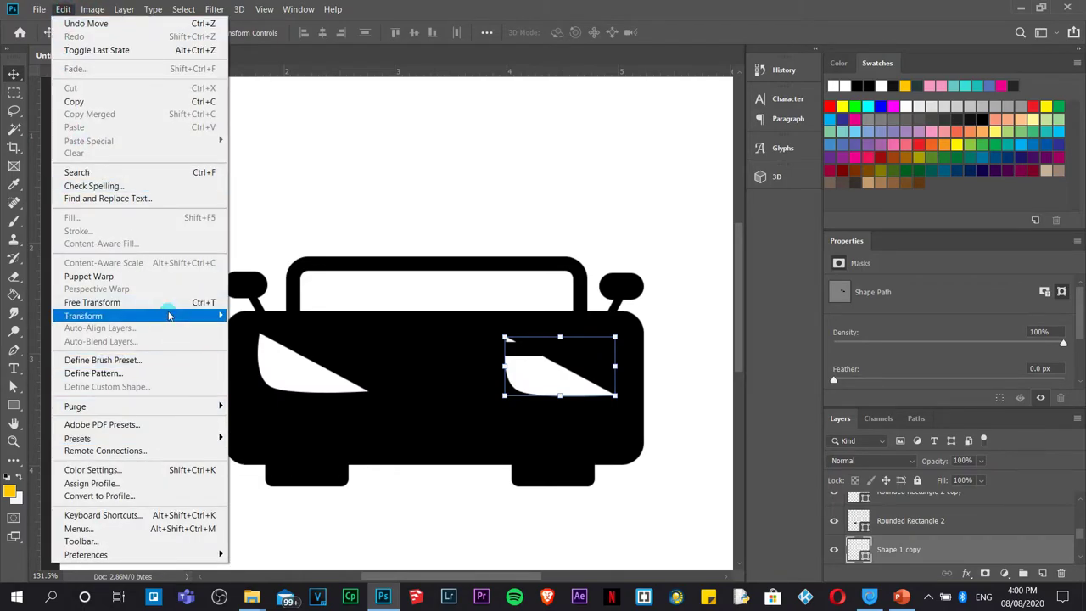
{"action": "mouse_move", "coordinate": [166, 314]}
{"action": "left_click", "coordinate": [287, 464]}
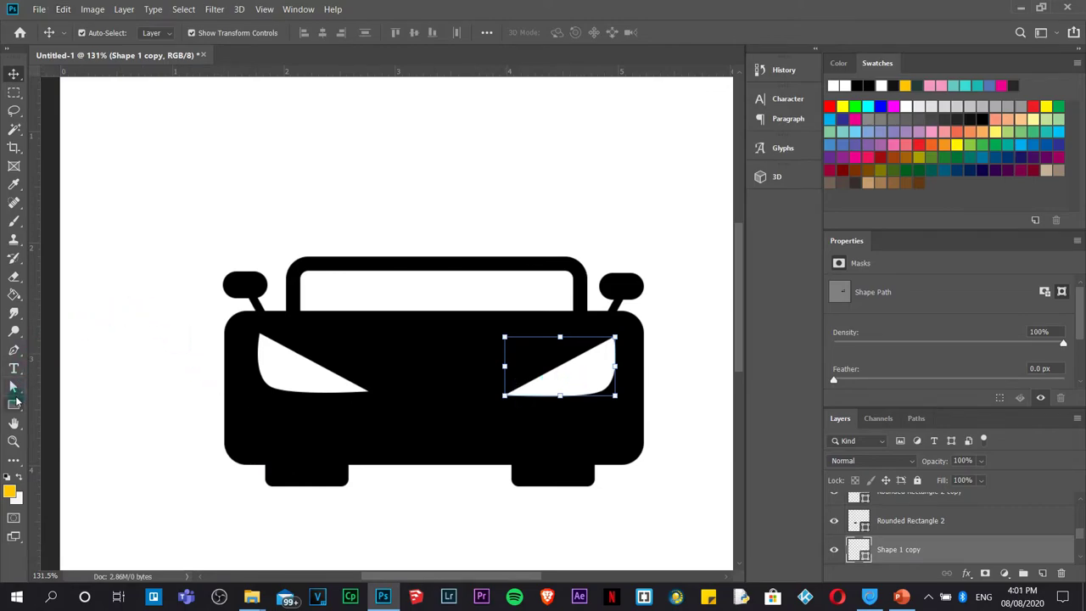
- Draw a small white triangle about 15 x 32 px with the Pen tool between the body's left edge and the left headlight
{"action": "key", "text": "p"}
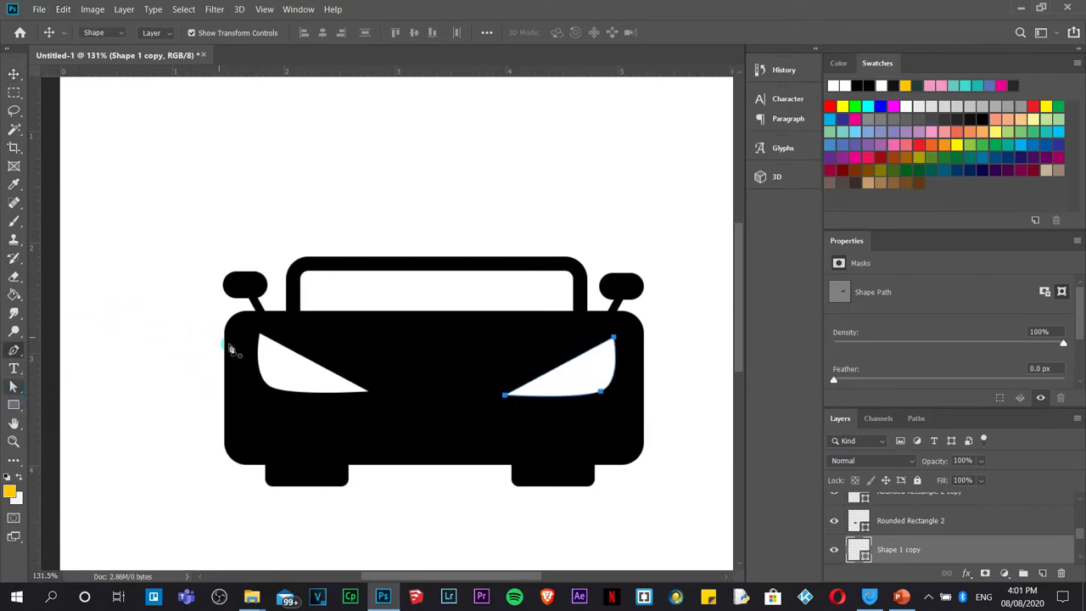
{"action": "left_click", "coordinate": [246, 337]}
{"action": "left_click", "coordinate": [235, 341]}
{"action": "left_click", "coordinate": [246, 340]}
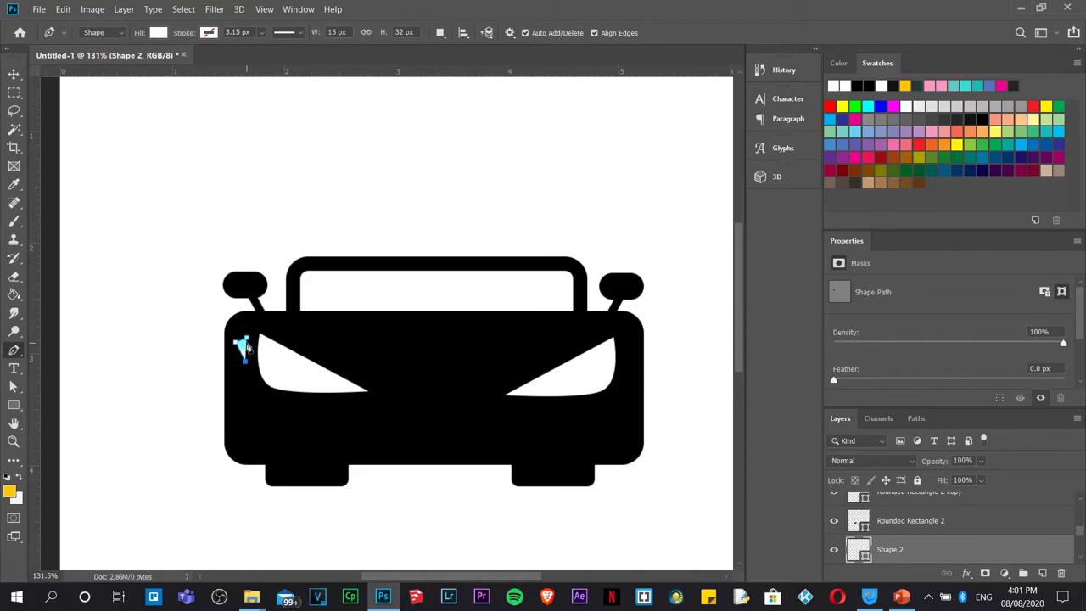
- Duplicate the small white triangle beside the left headlight into the gap between the right headlight and the body's right edge
{"action": "left_click", "coordinate": [14, 74]}
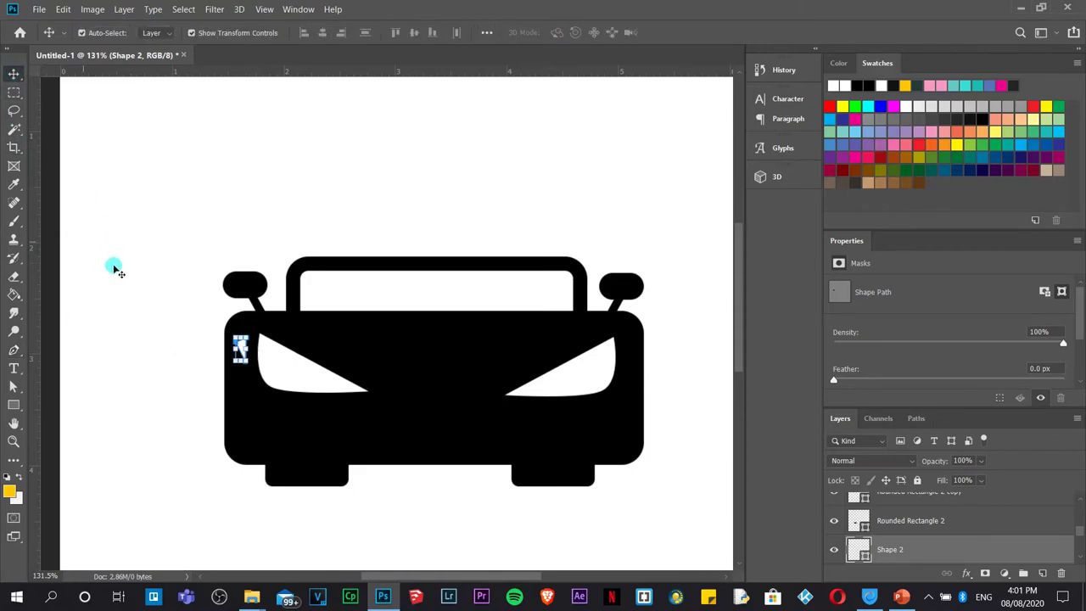
{"action": "left_click_drag", "start_coordinate": [239, 358], "coordinate": [243, 349]}
{"action": "key", "text": "z"}
{"action": "mouse_move", "coordinate": [241, 348]}
{"action": "left_mouse_down"}
{"action": "mouse_move", "coordinate": [259, 360]}
{"action": "mouse_move", "coordinate": [252, 356]}
{"action": "left_mouse_up"}
{"action": "left_click_drag", "start_coordinate": [427, 576], "coordinate": [356, 496]}
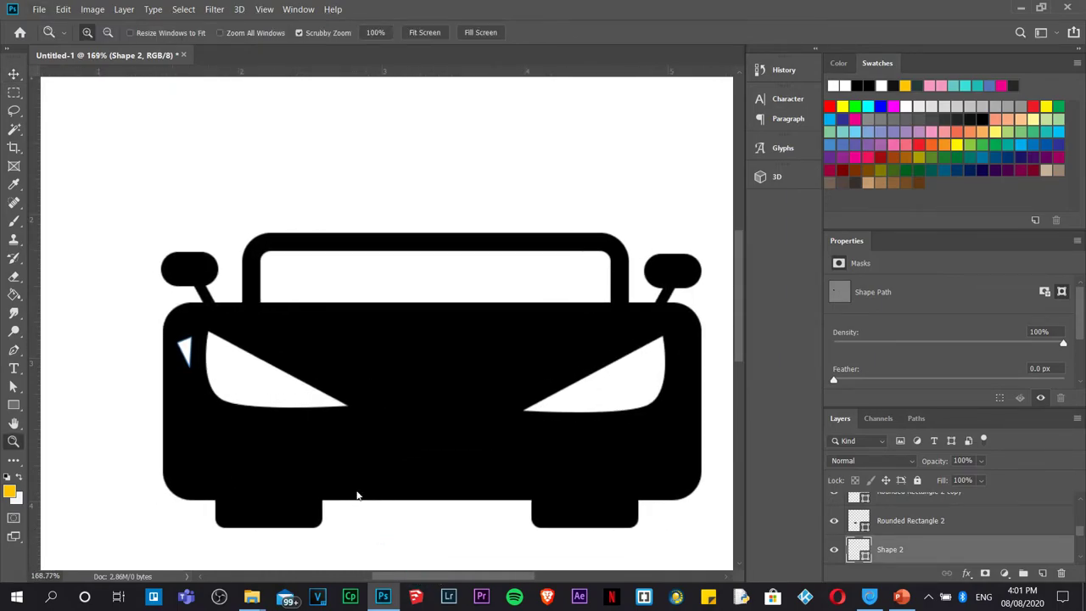
{"action": "left_click_drag", "start_coordinate": [252, 381], "coordinate": [262, 383]}
{"action": "left_click_drag", "start_coordinate": [446, 576], "coordinate": [453, 582]}
{"action": "left_click", "coordinate": [13, 74]}
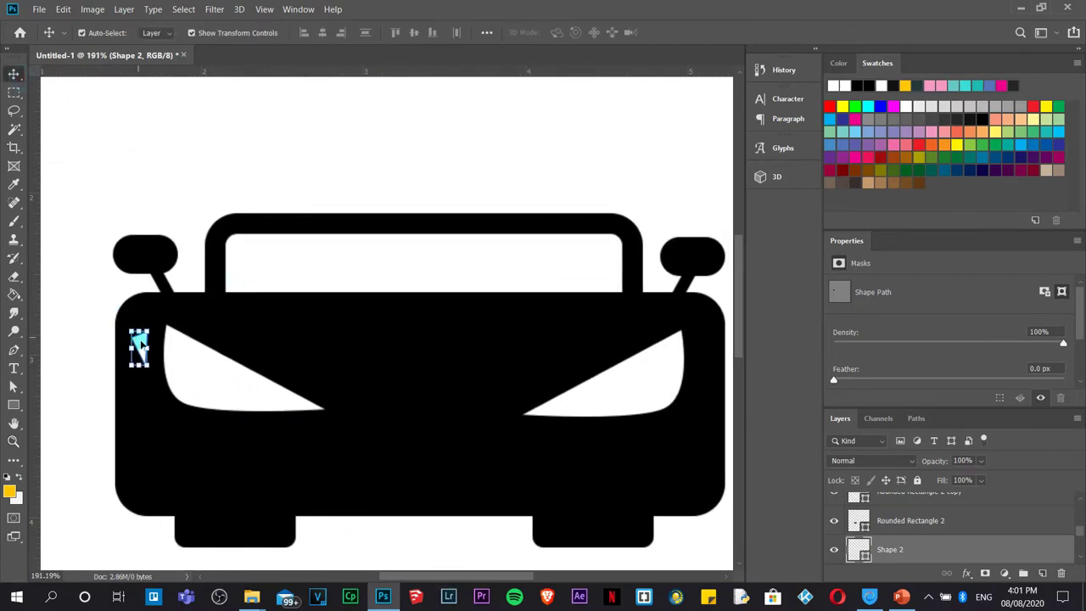
{"action": "left_click_drag", "start_coordinate": [139, 344], "coordinate": [704, 343]}
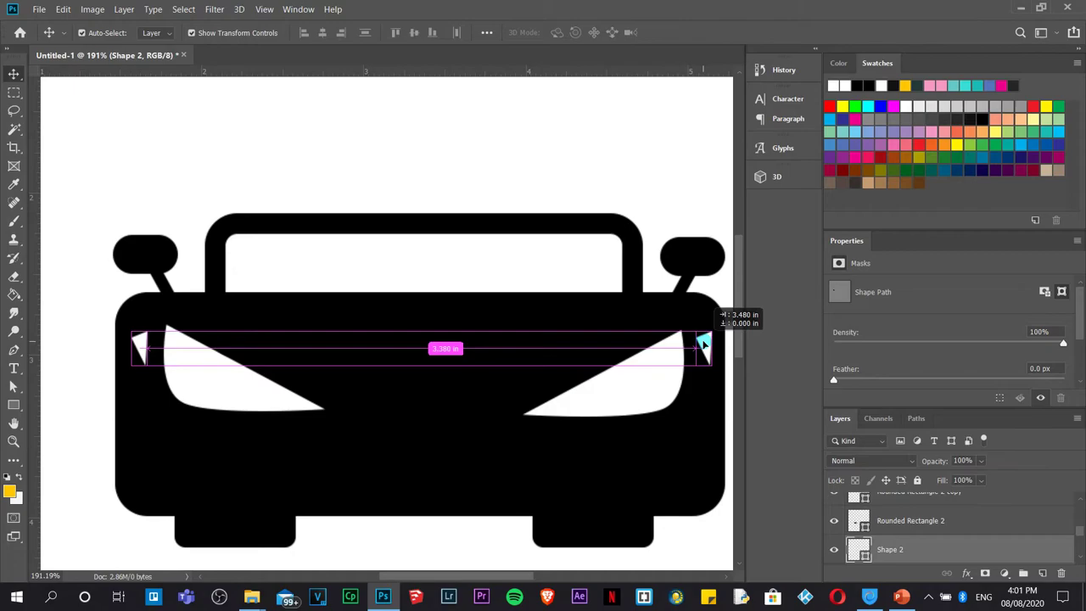
{"action": "left_click_drag", "start_coordinate": [704, 343], "coordinate": [703, 343]}
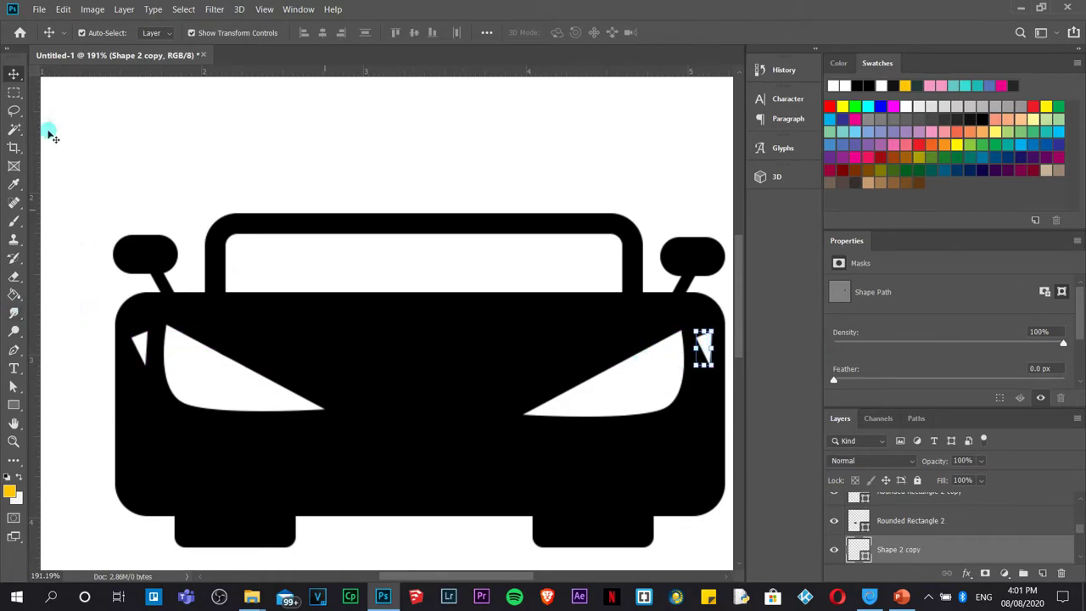
- Flip the triangle copy horizontally and nudge it slightly down beside the right headlight
{"action": "left_click", "coordinate": [63, 11]}
{"action": "left_click", "coordinate": [148, 315]}
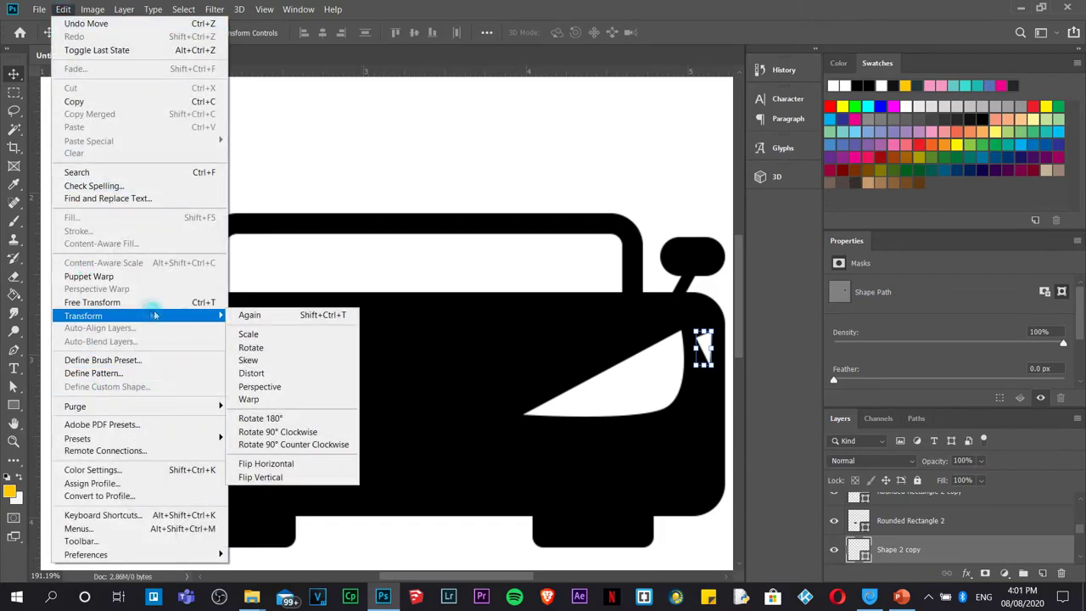
{"action": "left_click", "coordinate": [289, 463]}
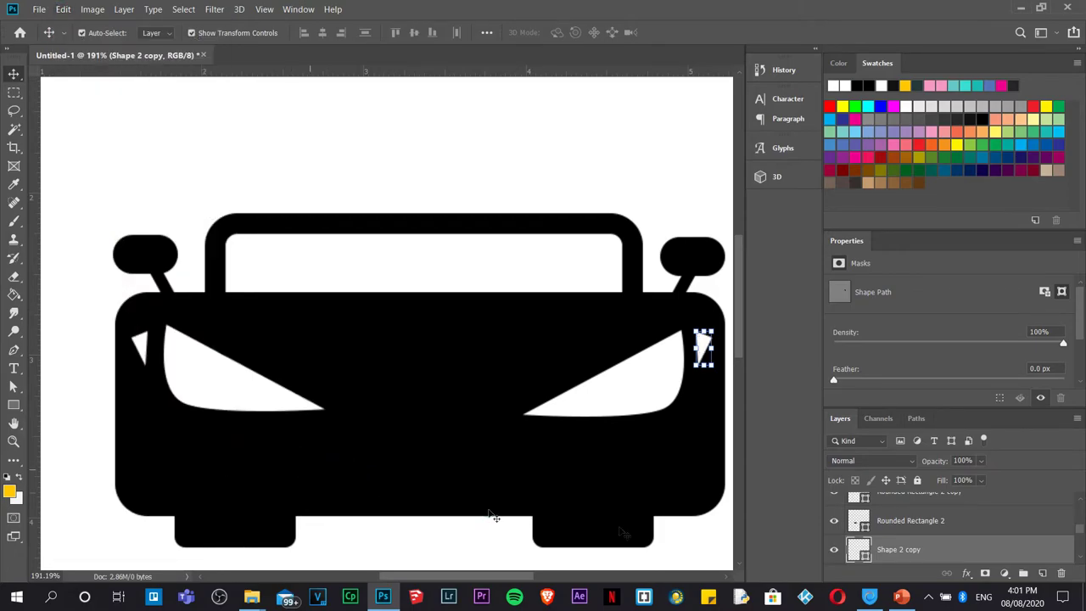
{"action": "key", "text": "Down"}
{"action": "left_click", "coordinate": [706, 557]}
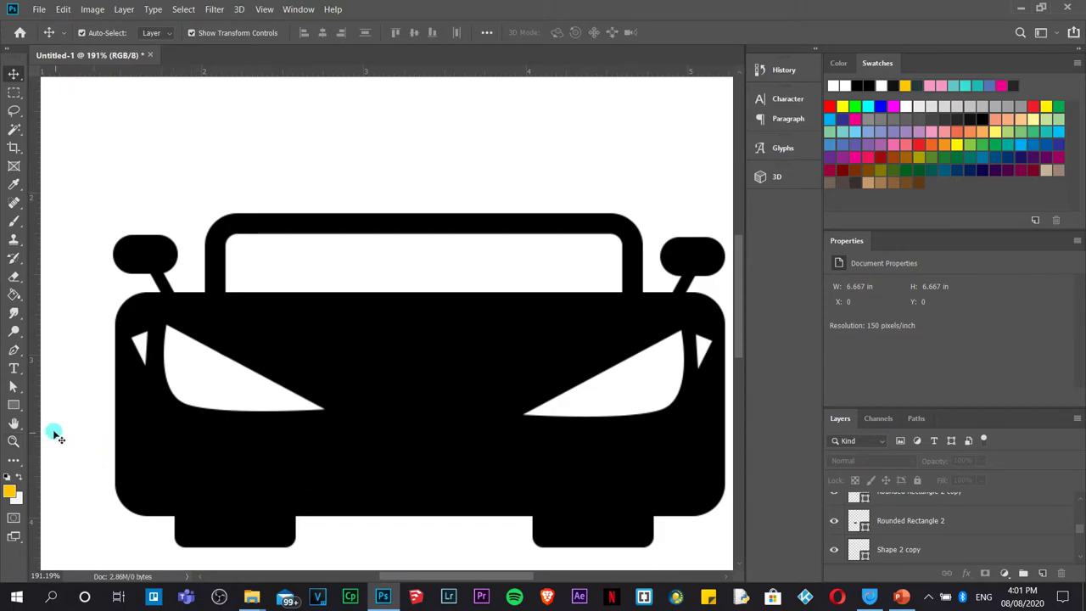
- Draw a rectangle about 506 x 34 px across the lower part of the body below the headlights and fill it white
{"action": "left_click", "coordinate": [14, 408]}
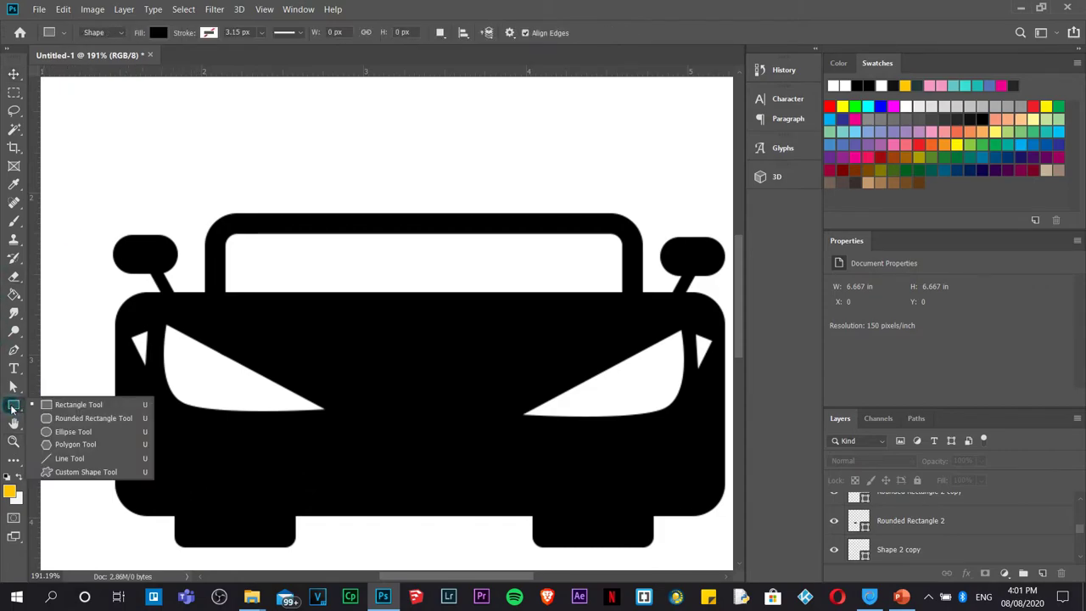
{"action": "left_click", "coordinate": [76, 405]}
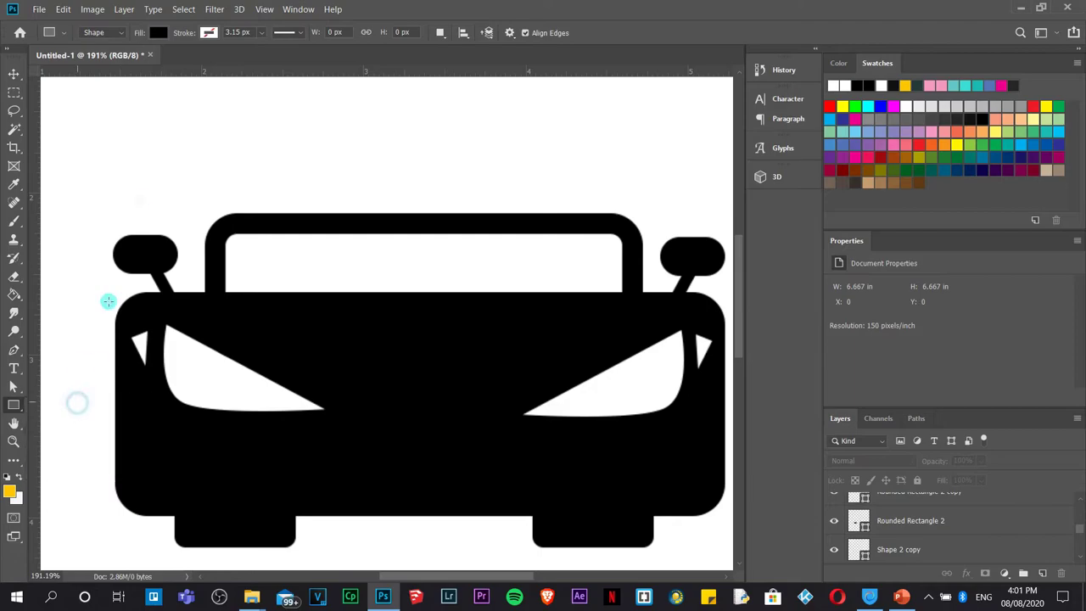
{"action": "left_click_drag", "start_coordinate": [148, 450], "coordinate": [694, 486]}
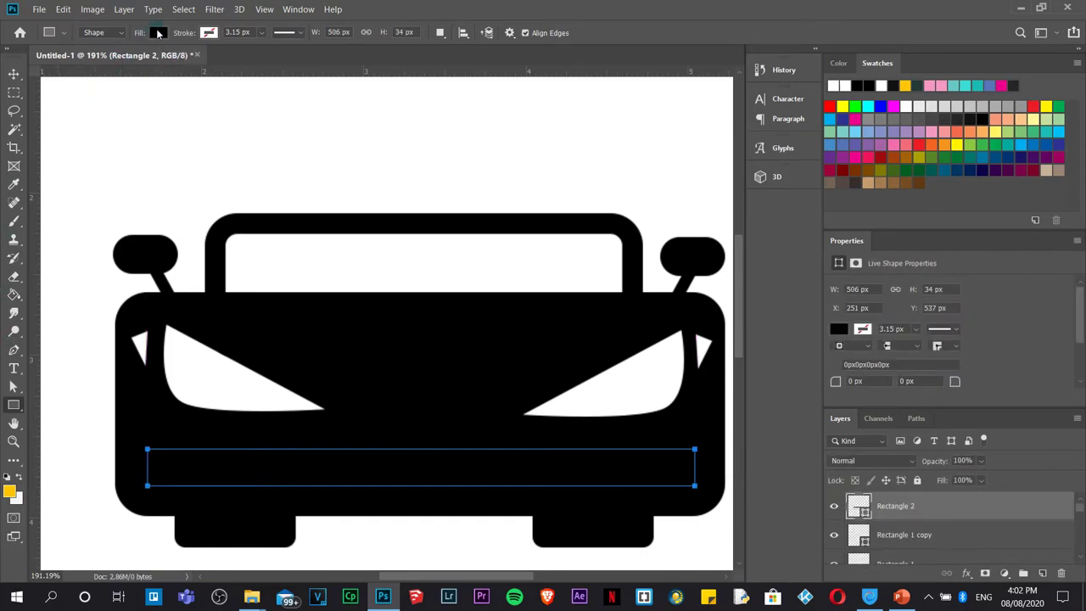
{"action": "left_click", "coordinate": [157, 32]}
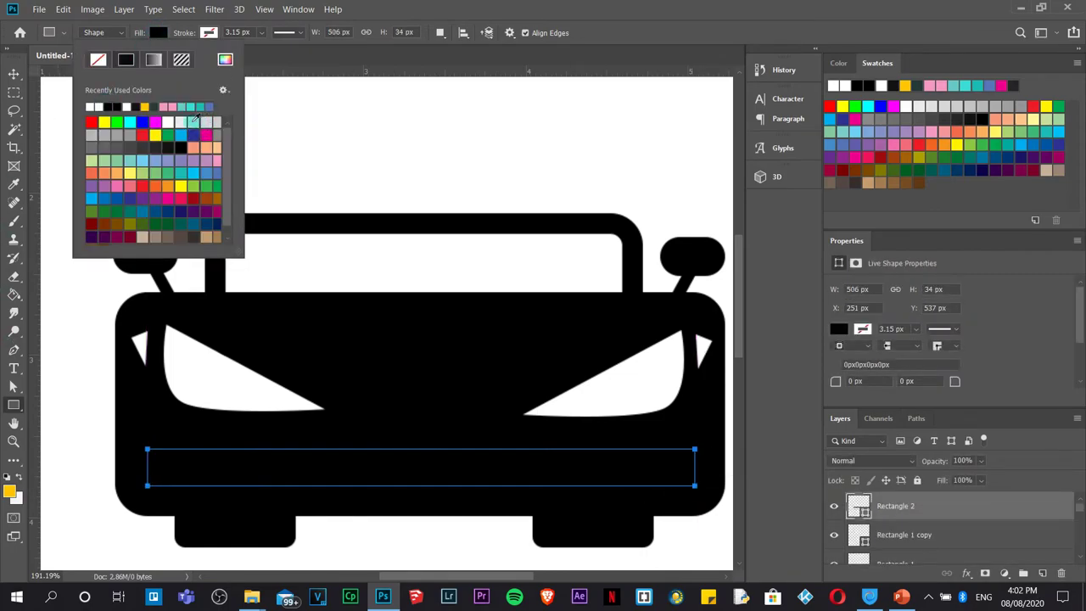
{"action": "left_click", "coordinate": [168, 123]}
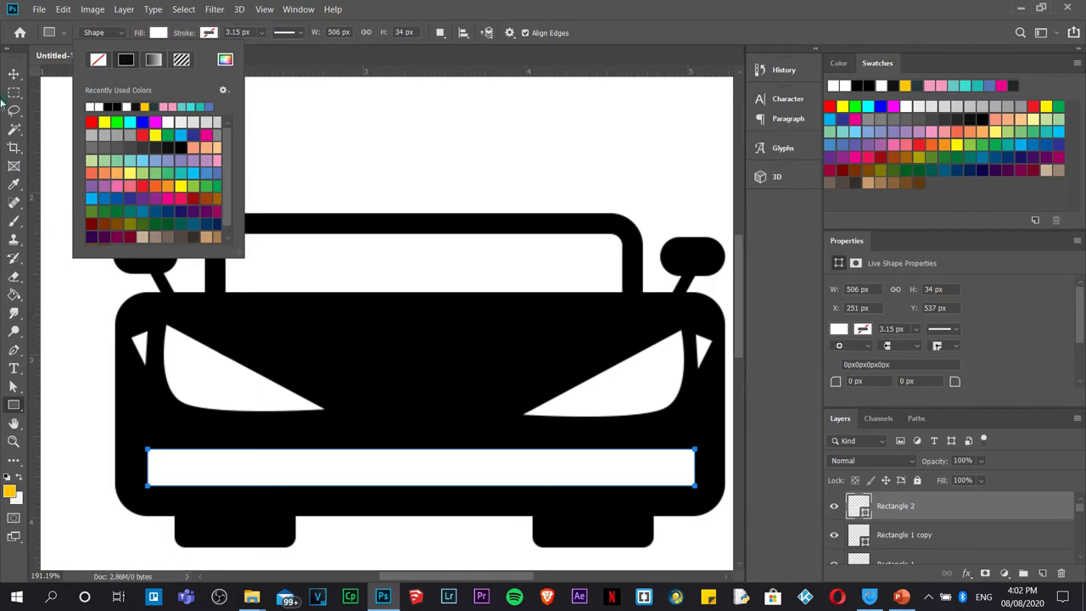
- Distort the white bumper rectangle into a trapezoid by pulling both lower corners slightly outward
{"action": "left_click", "coordinate": [14, 74]}
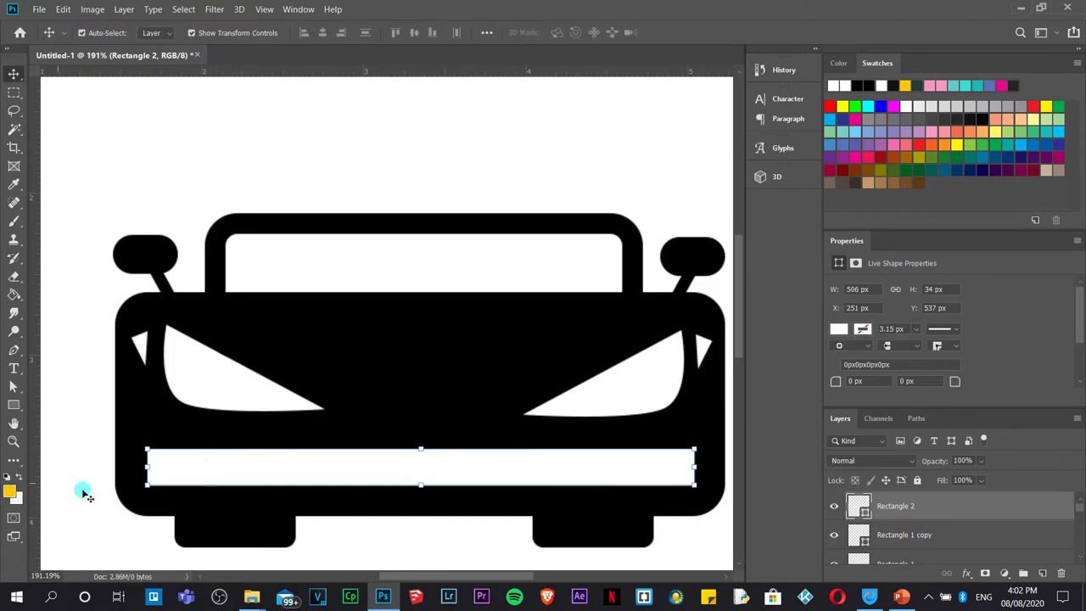
{"action": "key", "text": "ctrl"}
{"action": "key", "text": "ctrl"}
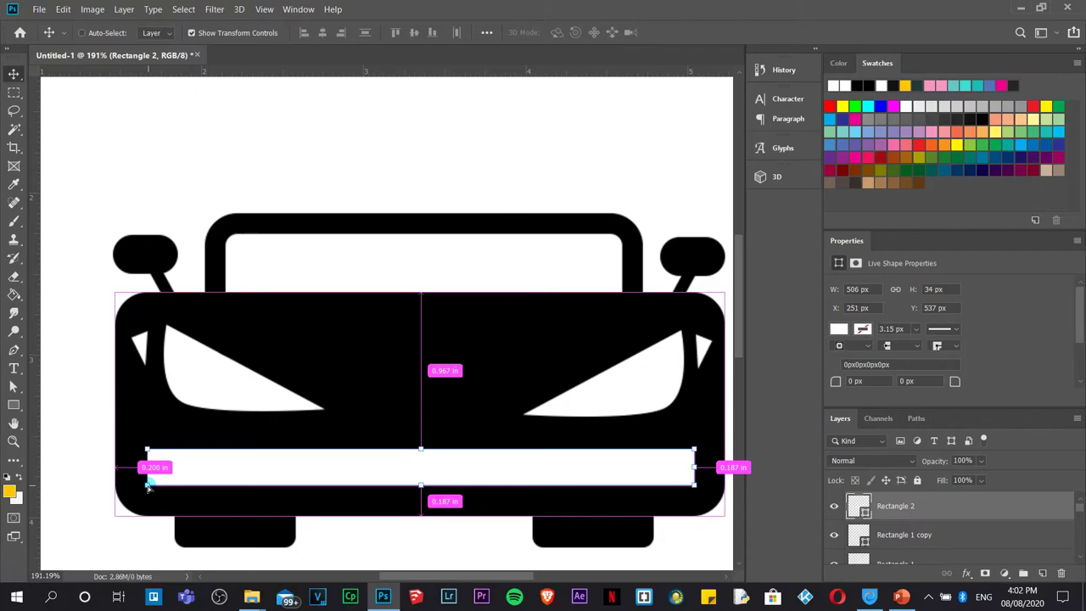
{"action": "key", "text": "ctrl+t"}
{"action": "left_click_drag", "start_coordinate": [148, 485], "coordinate": [136, 488]}
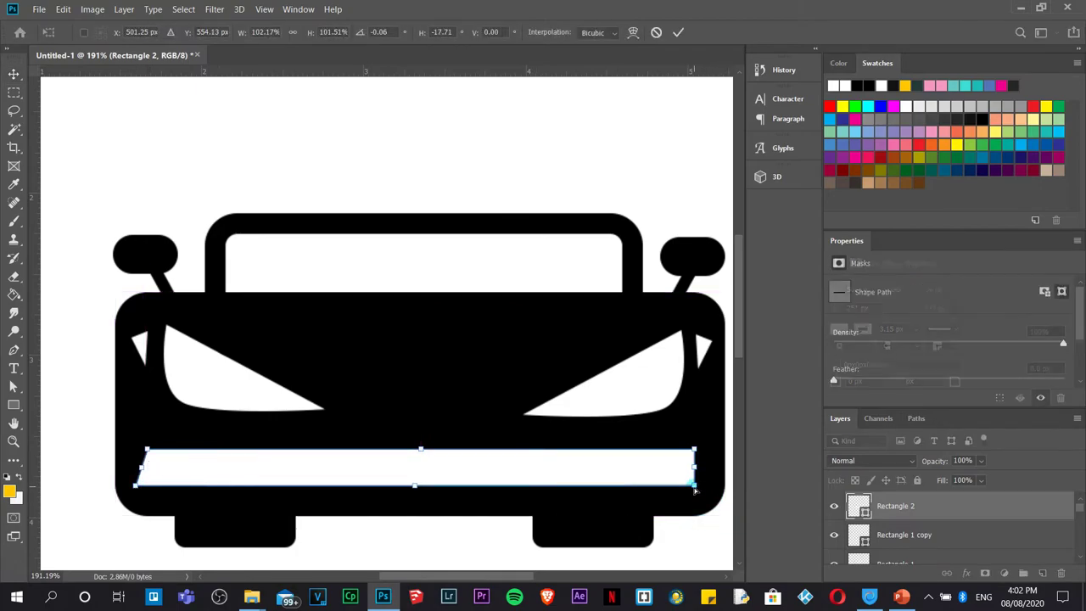
{"action": "left_click_drag", "start_coordinate": [694, 486], "coordinate": [701, 490]}
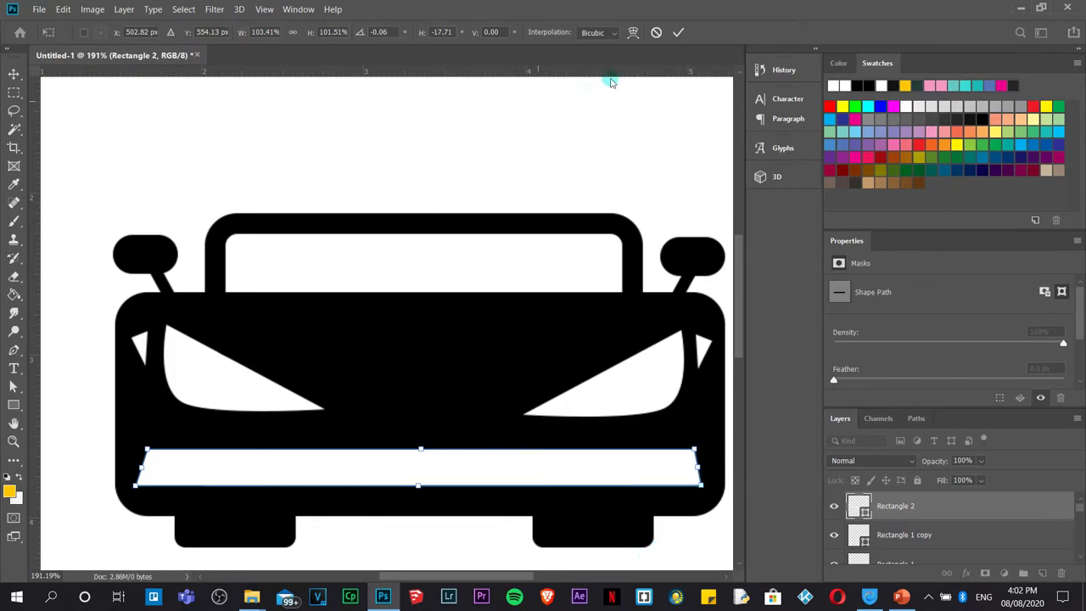
{"action": "left_click", "coordinate": [676, 32]}
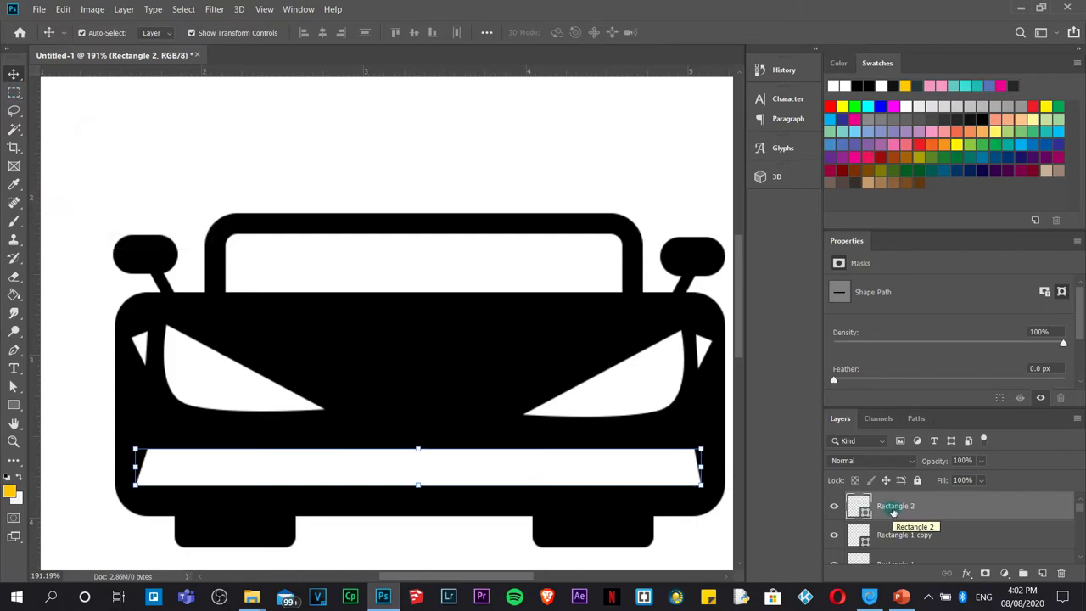
- Cut a centred rectangular notch from the white bumper's lower edge with a layer mask made from an inverted rectangular marquee selection
{"action": "left_click", "coordinate": [13, 94]}
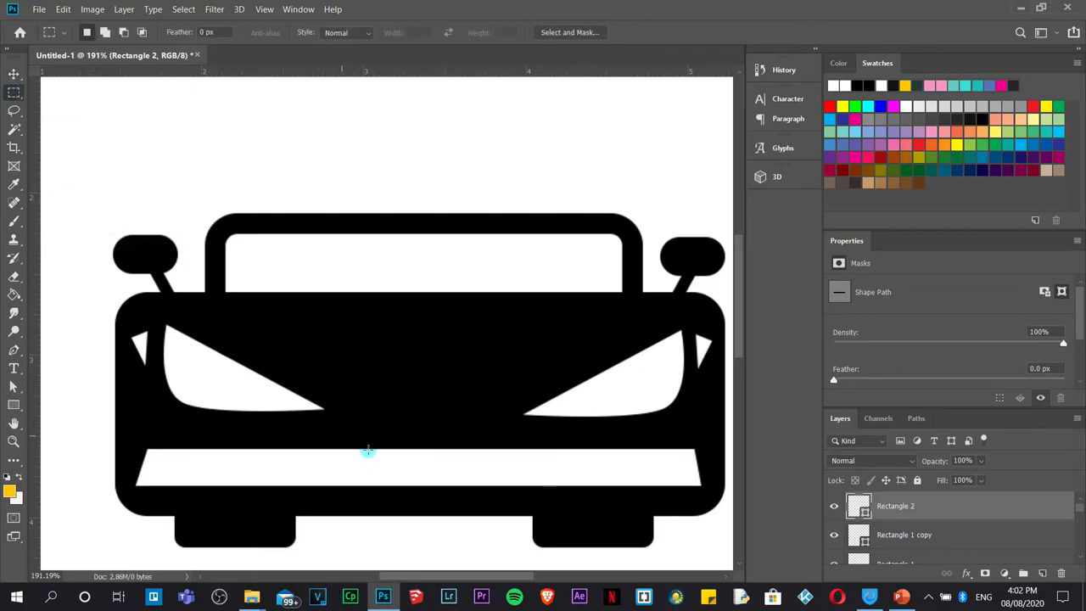
{"action": "left_click_drag", "start_coordinate": [354, 472], "coordinate": [494, 499]}
{"action": "left_click", "coordinate": [185, 9]}
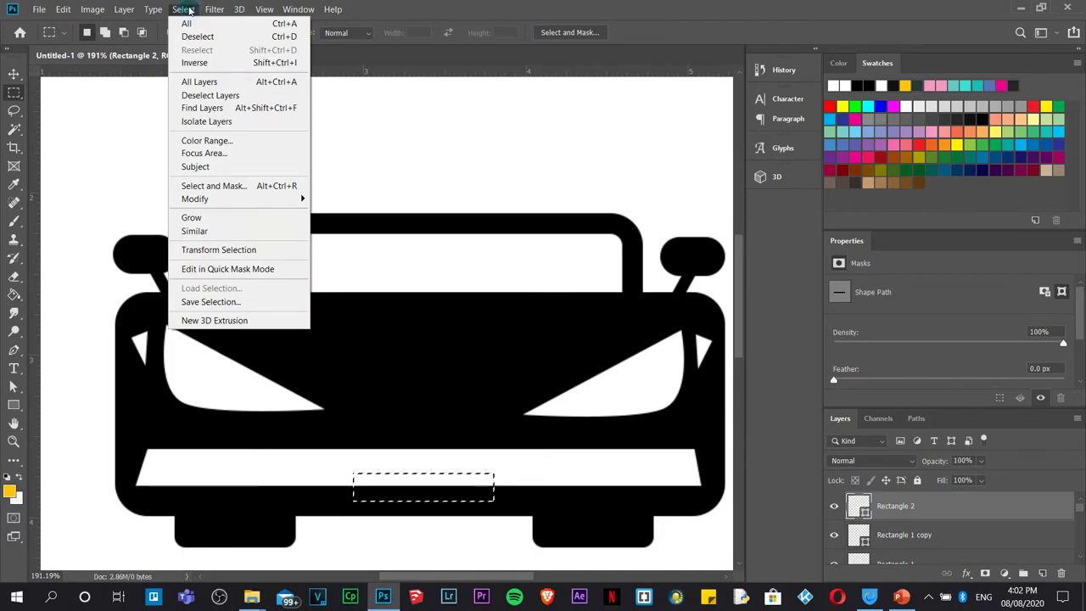
{"action": "left_click", "coordinate": [215, 68]}
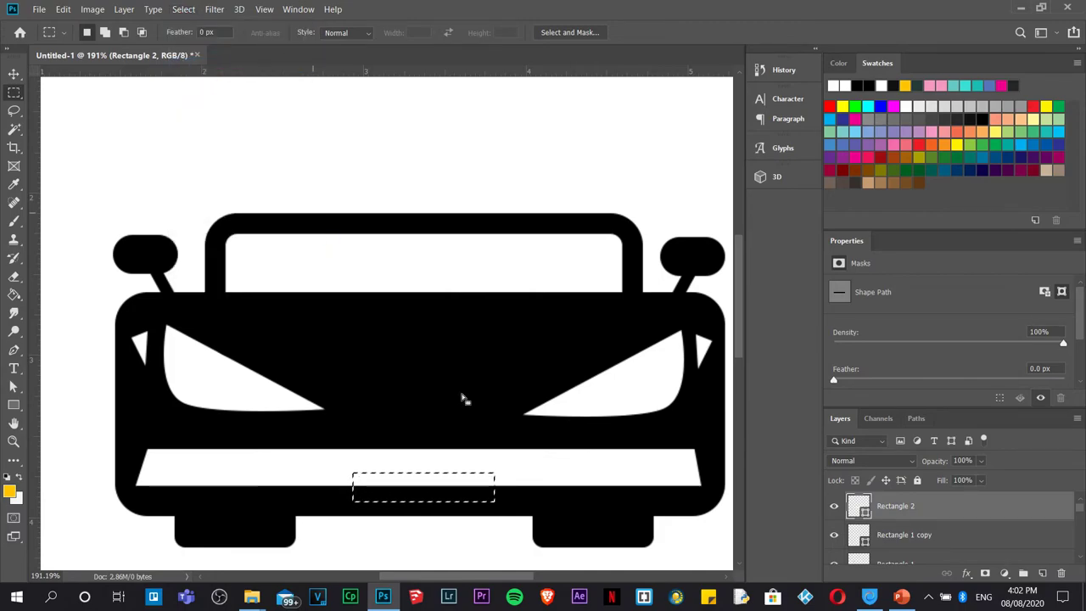
{"action": "key", "text": "z"}
{"action": "left_click_drag", "start_coordinate": [456, 393], "coordinate": [431, 417]}
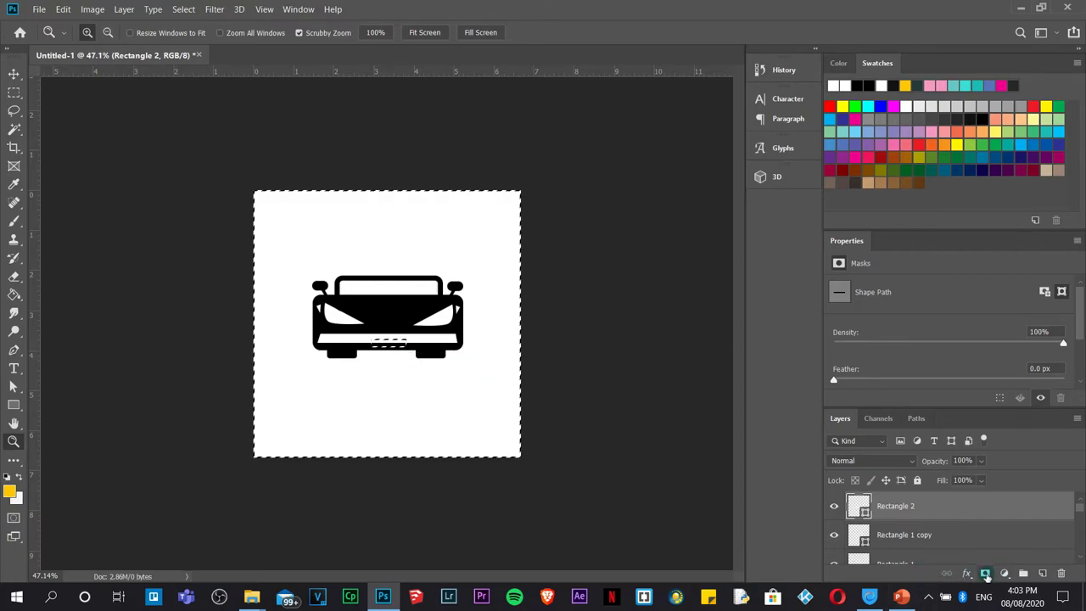
{"action": "left_click", "coordinate": [986, 575]}
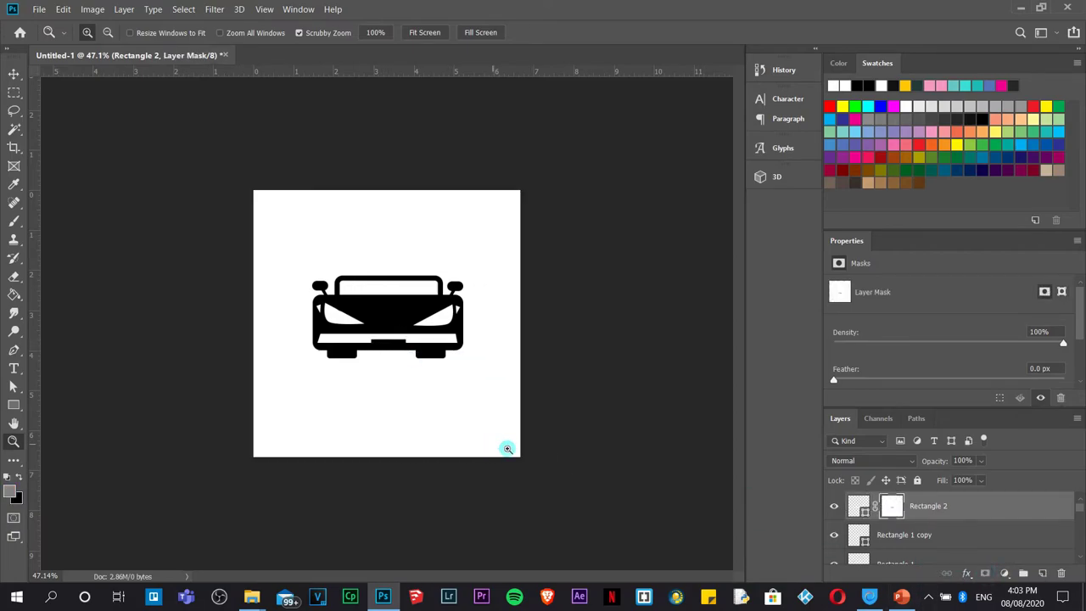
{"action": "left_click", "coordinate": [382, 323]}
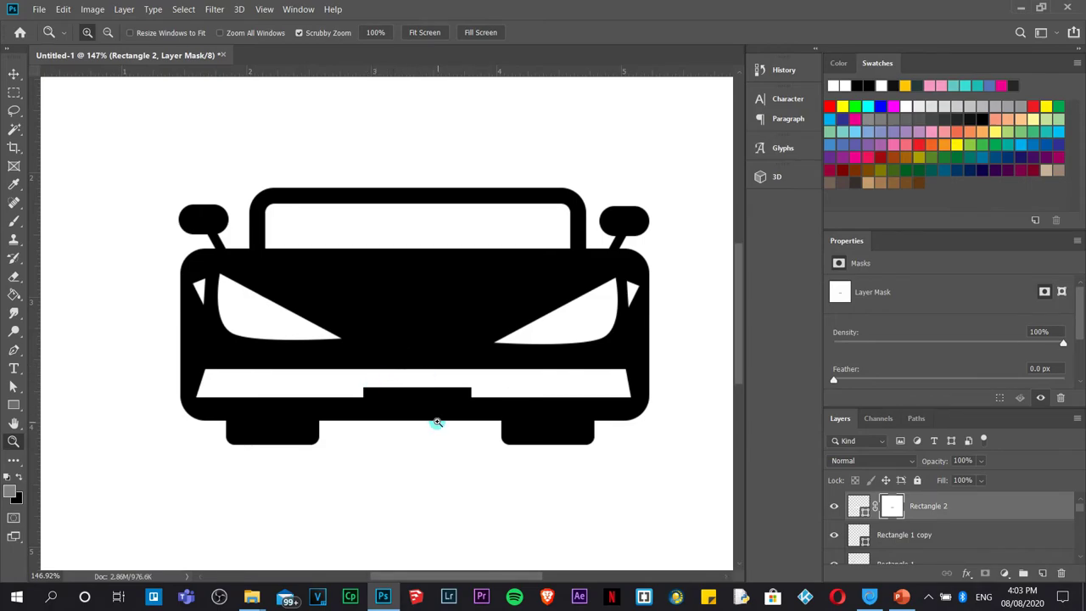
{"action": "left_click", "coordinate": [14, 387]}
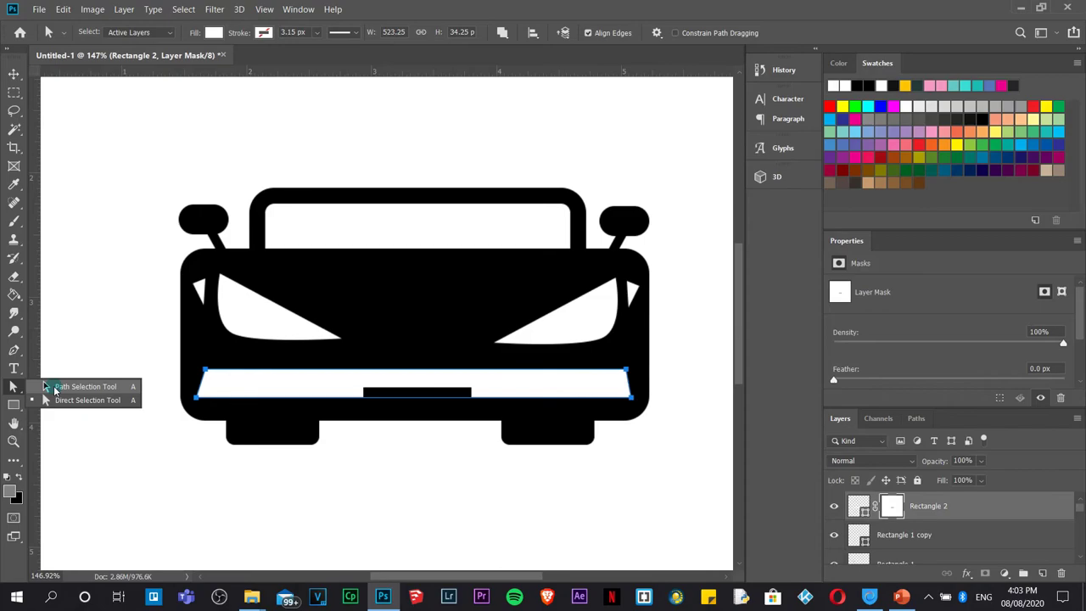
{"action": "left_click", "coordinate": [44, 387]}
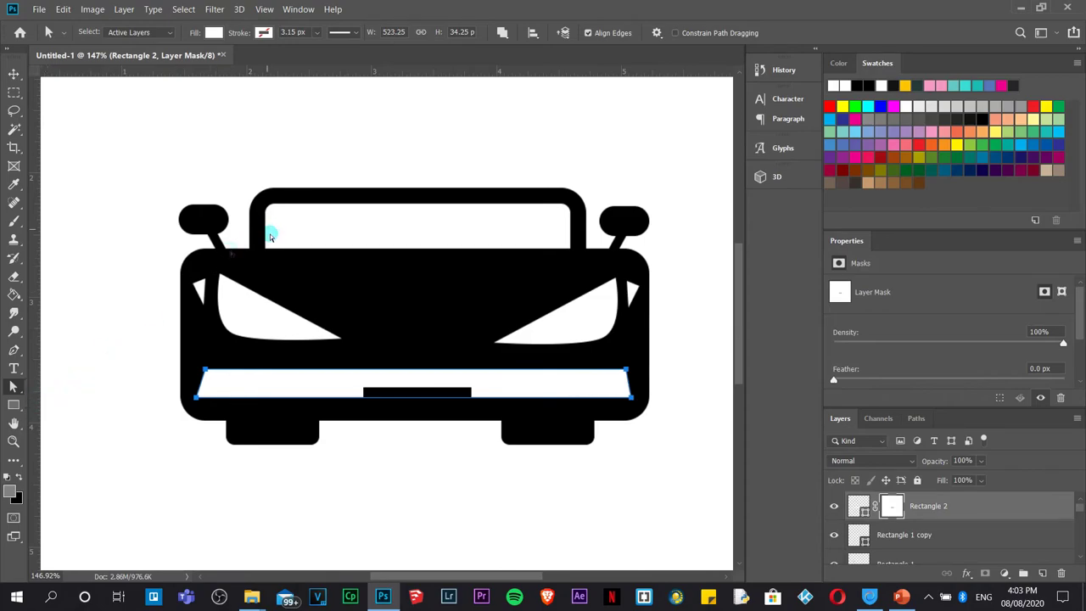
{"action": "left_click", "coordinate": [15, 389]}
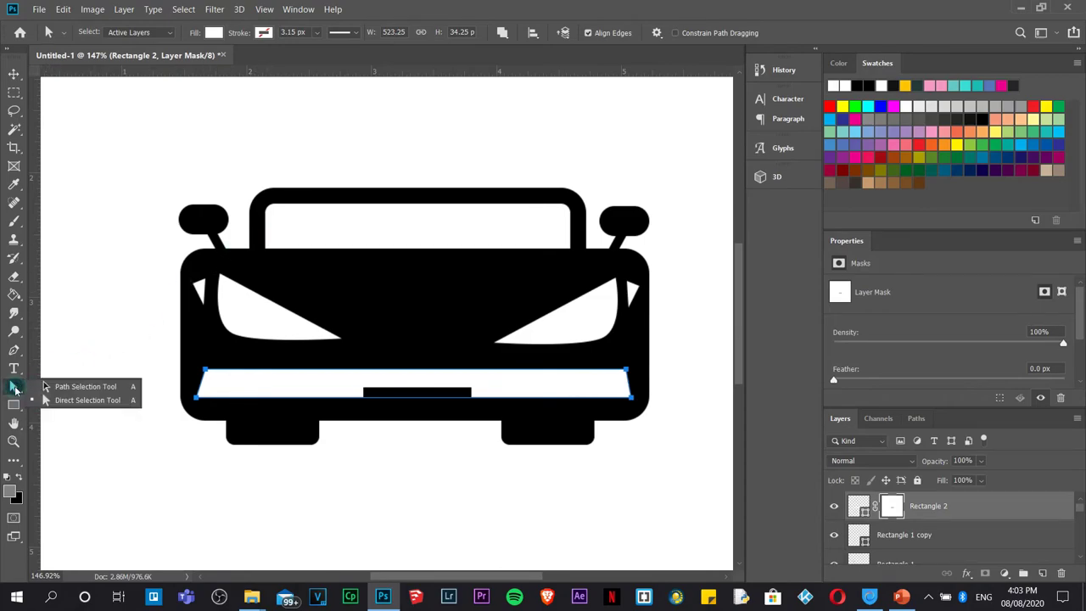
{"action": "left_click", "coordinate": [84, 397]}
{"action": "left_click", "coordinate": [376, 220]}
{"action": "left_click", "coordinate": [406, 190]}
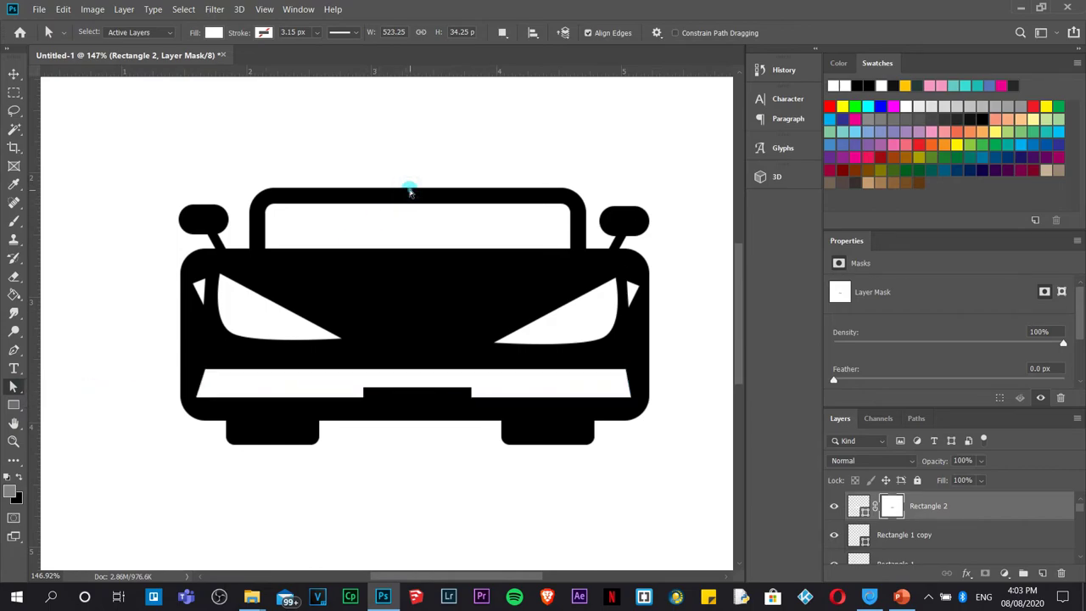
{"action": "left_click", "coordinate": [942, 534]}
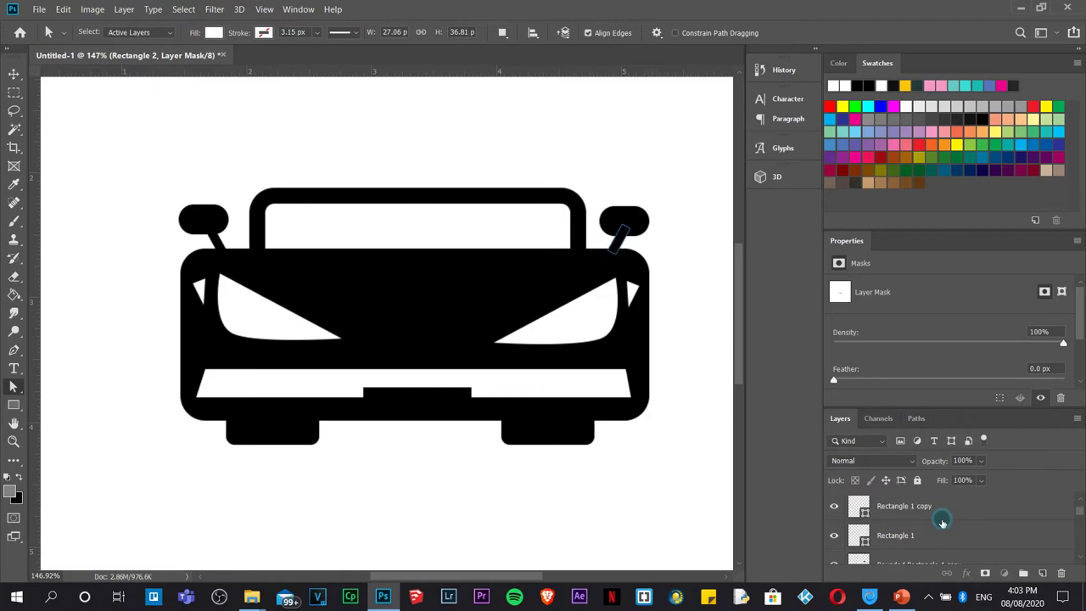
{"action": "left_click", "coordinate": [942, 521]}
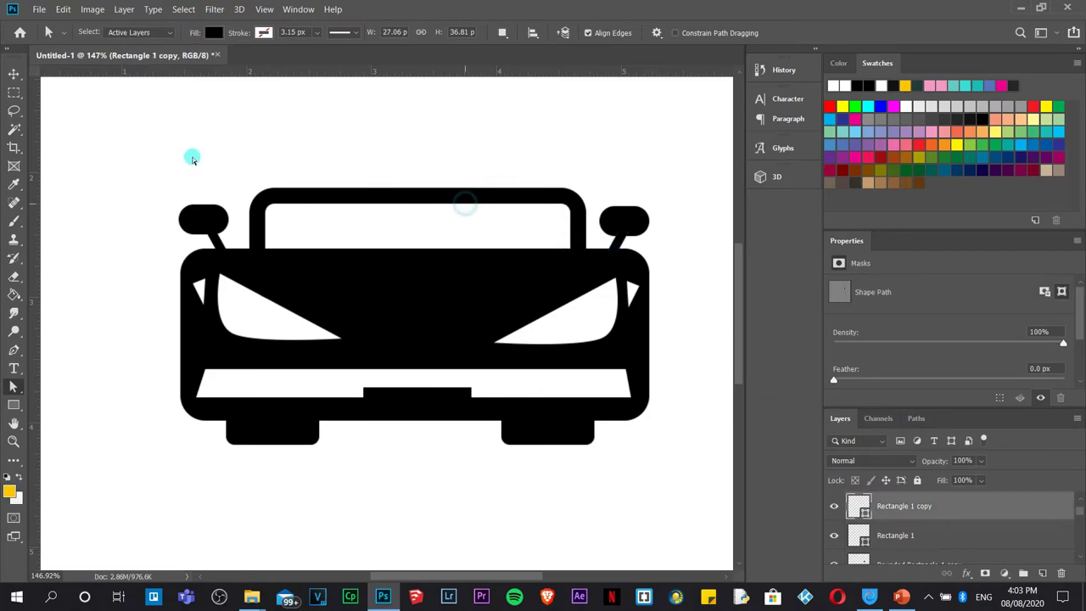
- Add an anchor point mid-way along the roof outline's top edge and raise it into an arch about 148 px high overall, converting it to a regular path
{"action": "left_click", "coordinate": [14, 74]}
{"action": "left_click", "coordinate": [386, 203]}
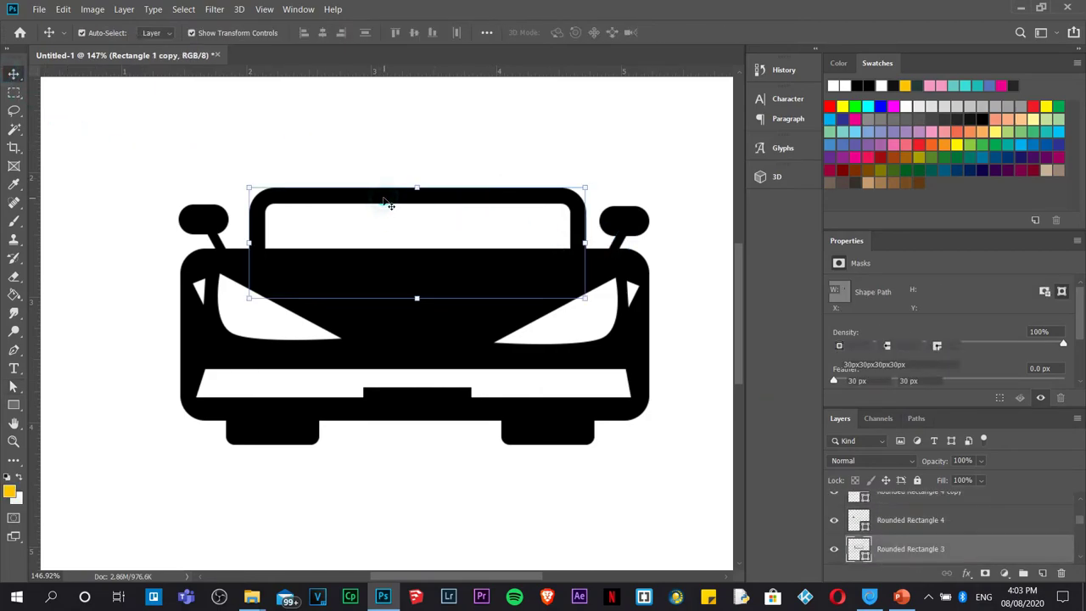
{"action": "left_click_drag", "start_coordinate": [12, 389], "coordinate": [58, 403]}
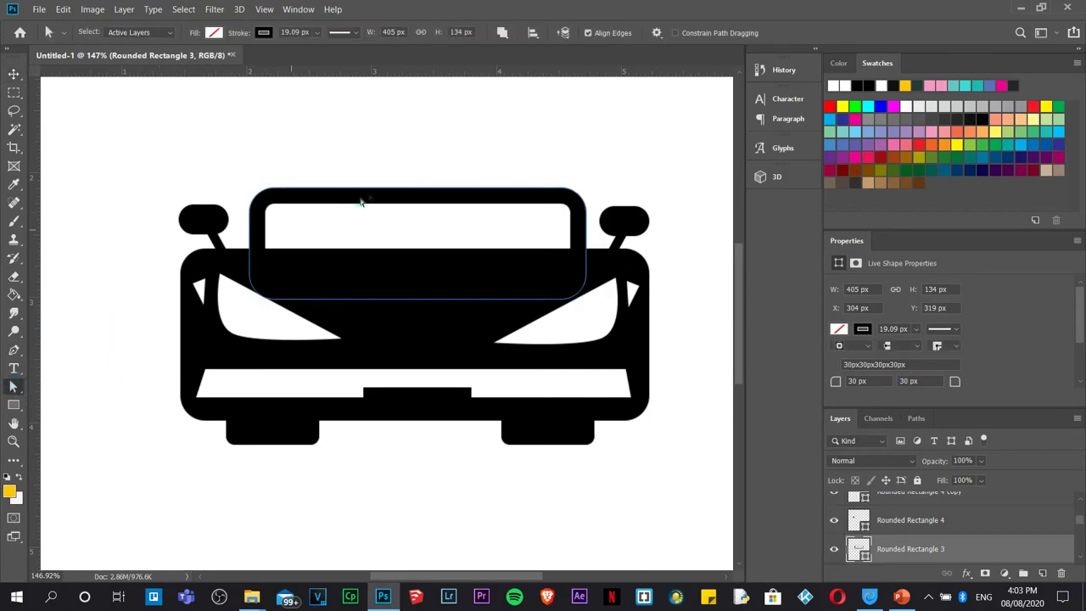
{"action": "right_click", "coordinate": [419, 192]}
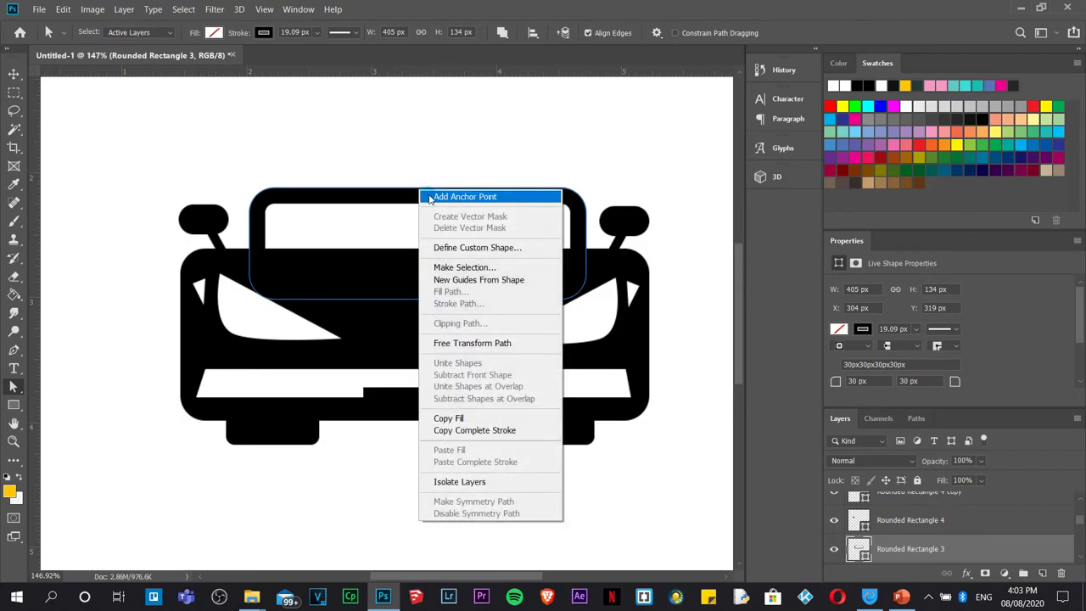
{"action": "left_click", "coordinate": [431, 199]}
{"action": "left_click_drag", "start_coordinate": [419, 192], "coordinate": [418, 176]}
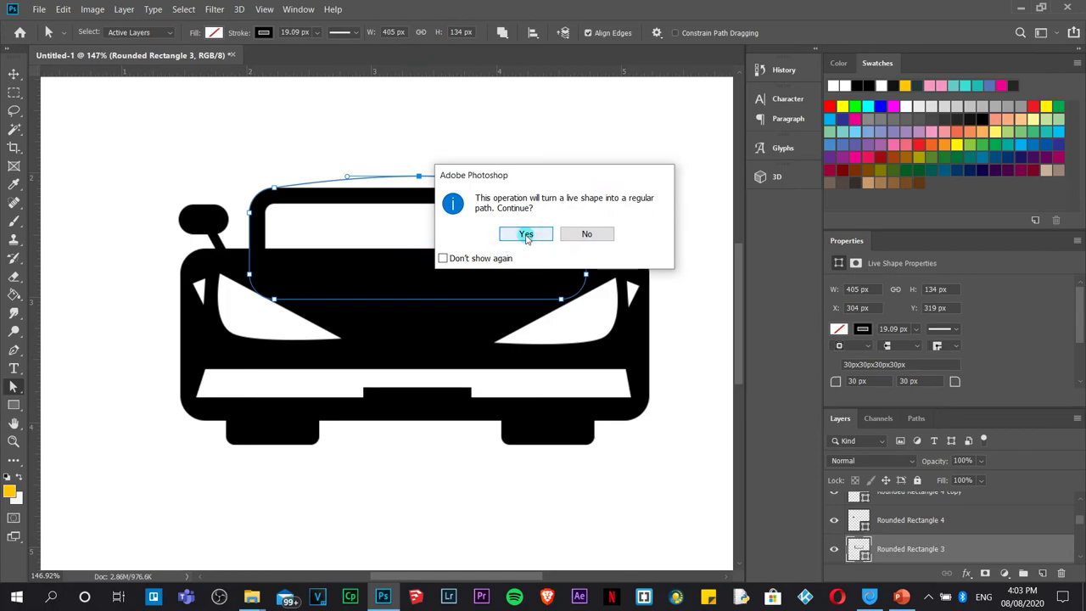
{"action": "left_click", "coordinate": [527, 234]}
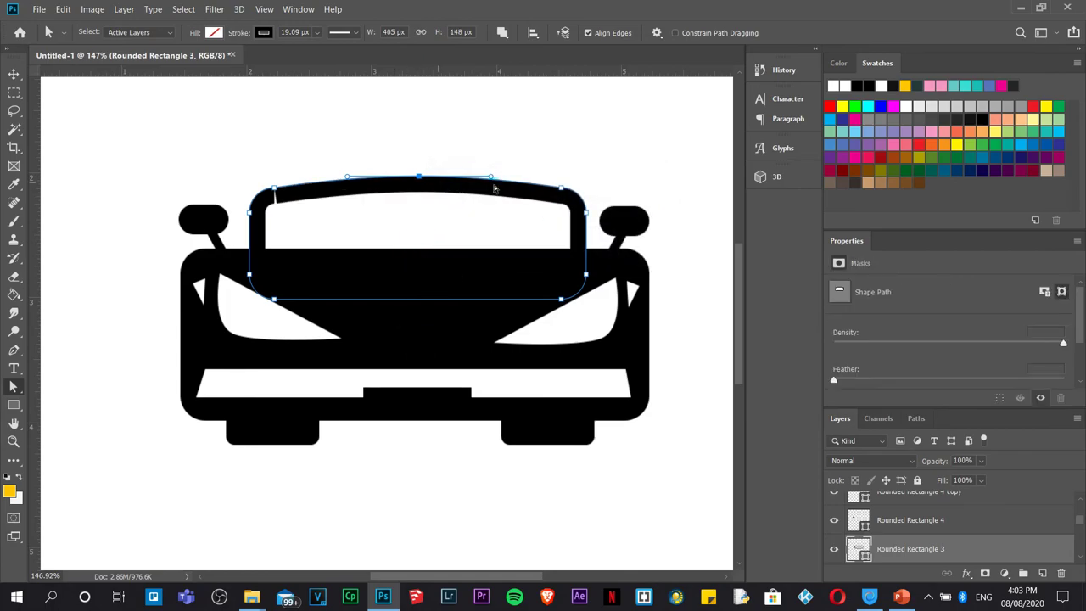
- Delete the two anchor points at the upper ends of the roof outline's corners so the roof curves smoothly into its sides
{"action": "left_click", "coordinate": [274, 186]}
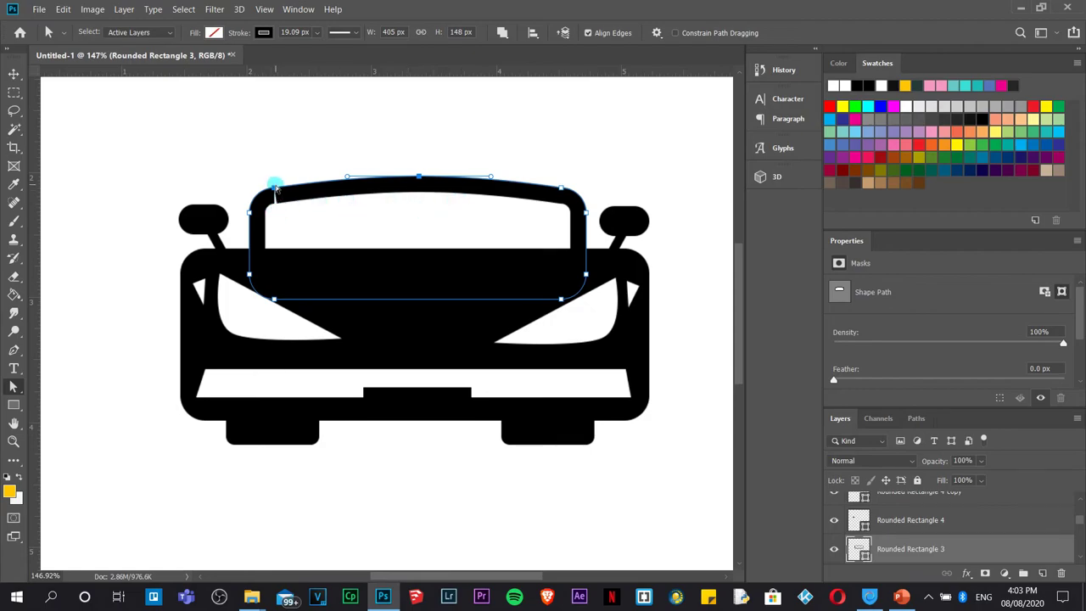
{"action": "right_click", "coordinate": [274, 188]}
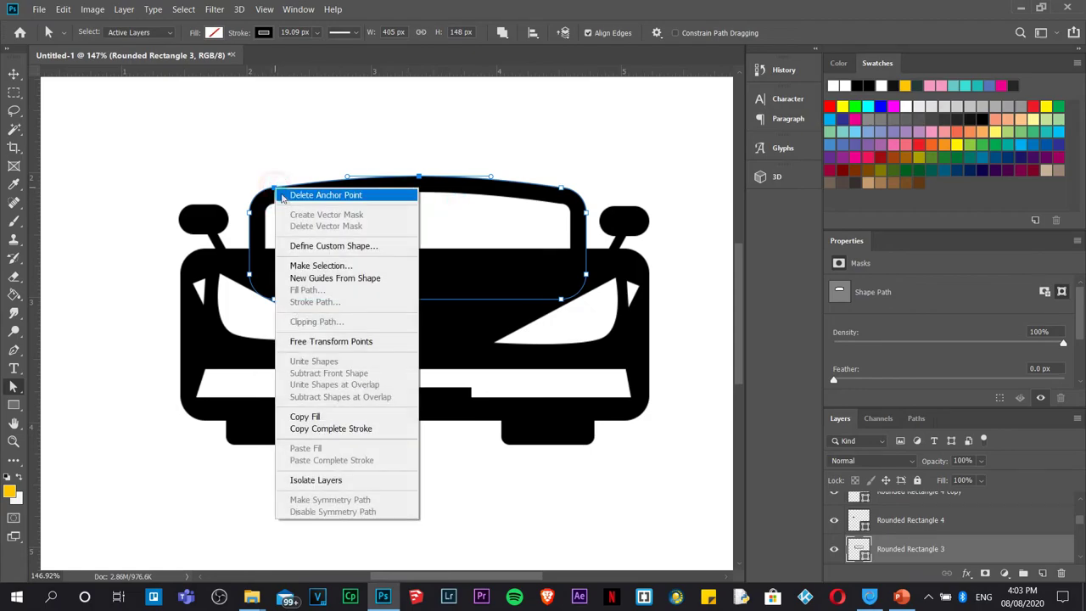
{"action": "left_click", "coordinate": [326, 197]}
{"action": "left_click", "coordinate": [603, 184]}
{"action": "left_click", "coordinate": [564, 188]}
{"action": "right_click", "coordinate": [564, 188]}
{"action": "left_click", "coordinate": [611, 194]}
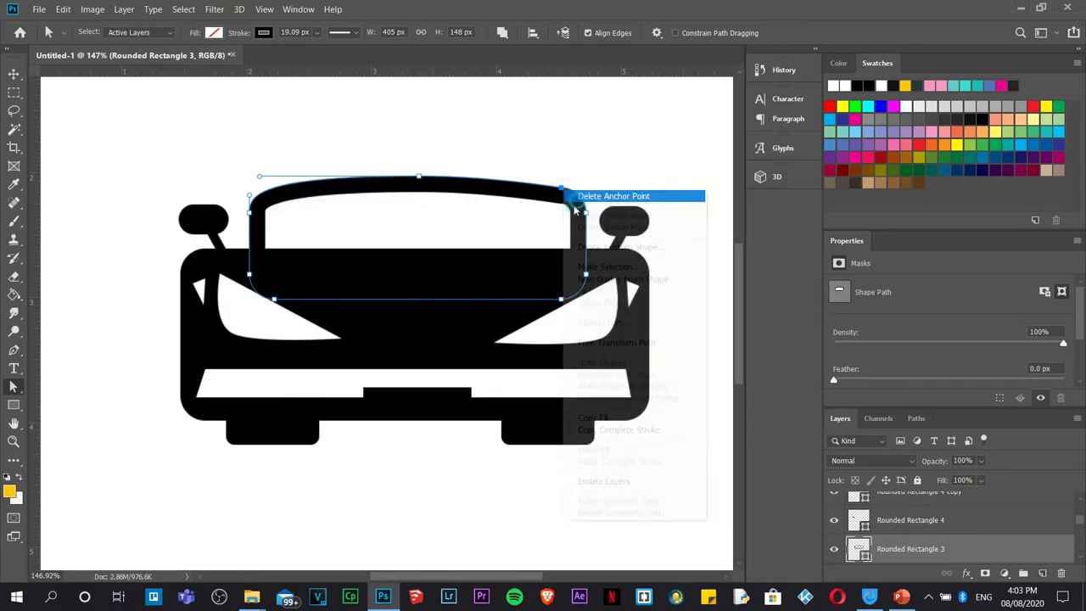
- Raise the roof outline's top middle anchor point slightly, making the outline about 154 px high overall
{"action": "left_click", "coordinate": [418, 178]}
{"action": "left_click_drag", "start_coordinate": [419, 179], "coordinate": [419, 172]}
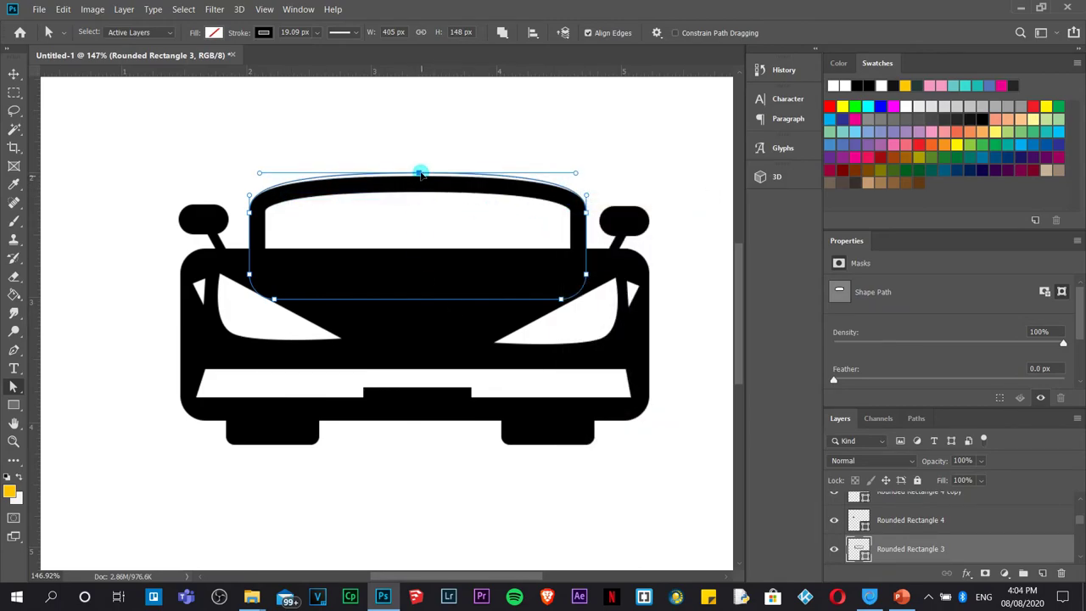
{"action": "left_click", "coordinate": [182, 347]}
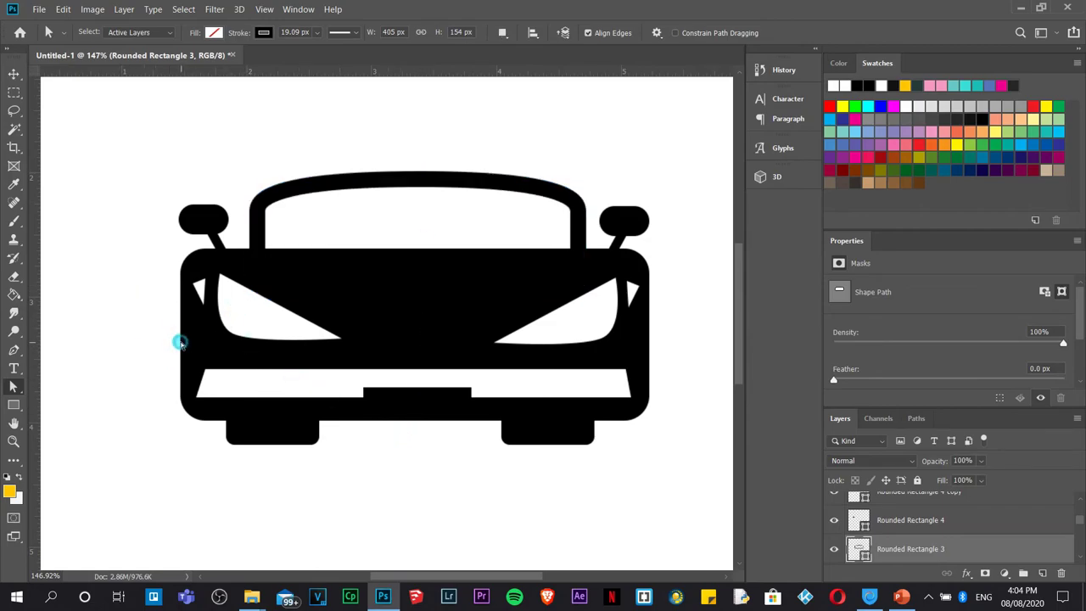
- Add an anchor point mid-way down the car body's left side and pull it slightly inward, converting the body to a regular path
{"action": "left_click", "coordinate": [12, 74]}
{"action": "left_click", "coordinate": [189, 329]}
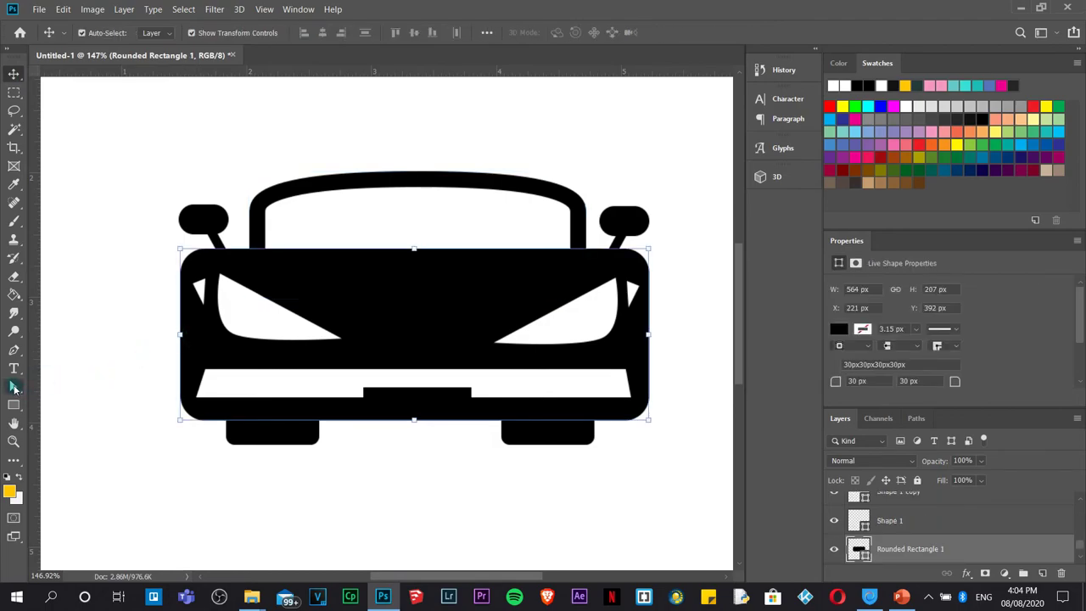
{"action": "left_click", "coordinate": [14, 388]}
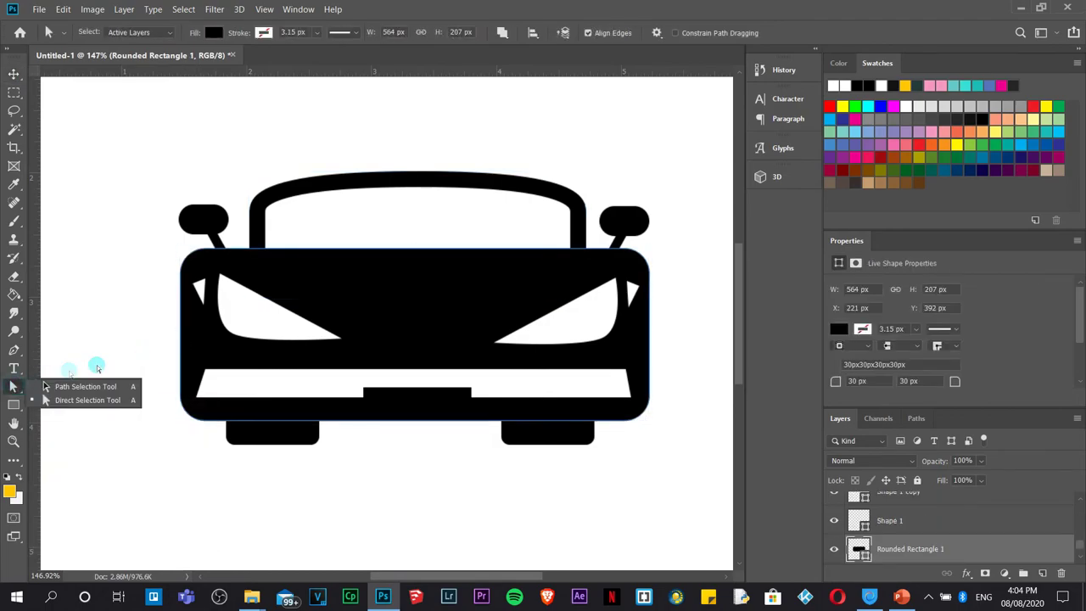
{"action": "right_click", "coordinate": [178, 338]}
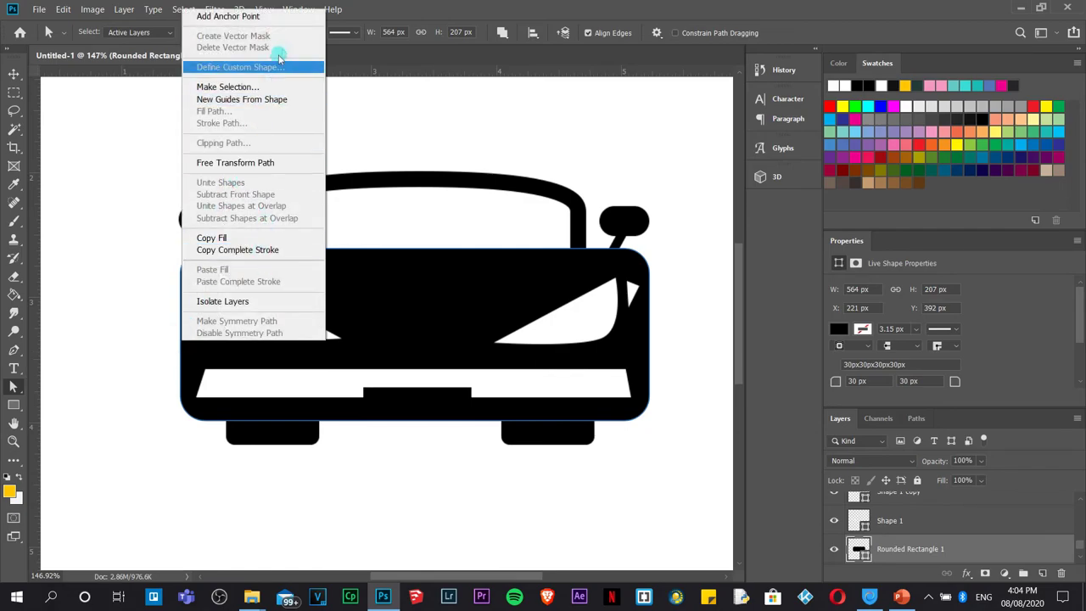
{"action": "left_click", "coordinate": [297, 17]}
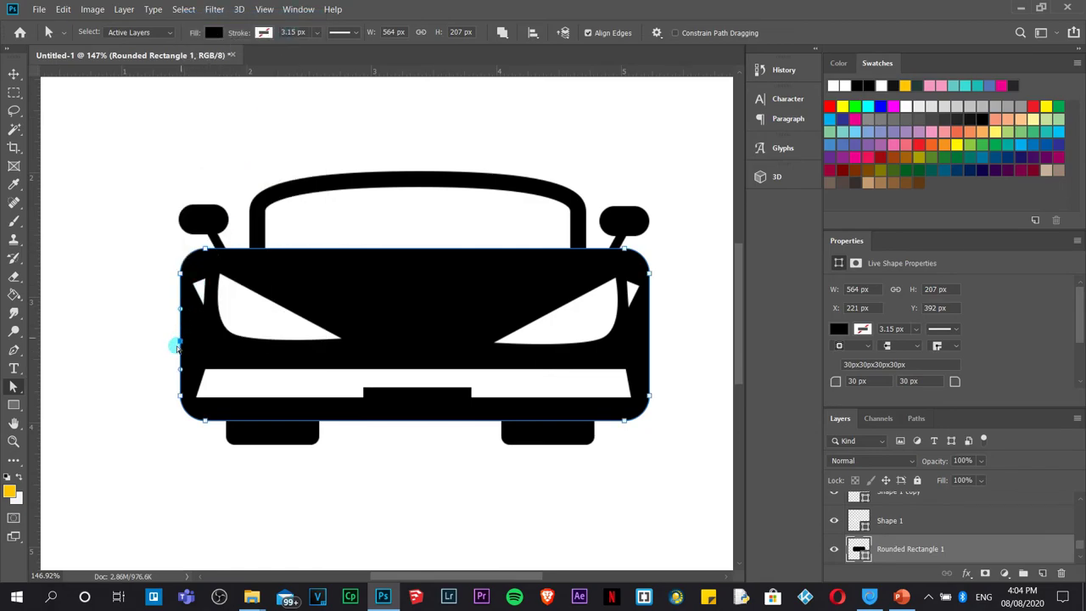
{"action": "left_click_drag", "start_coordinate": [180, 341], "coordinate": [184, 344]}
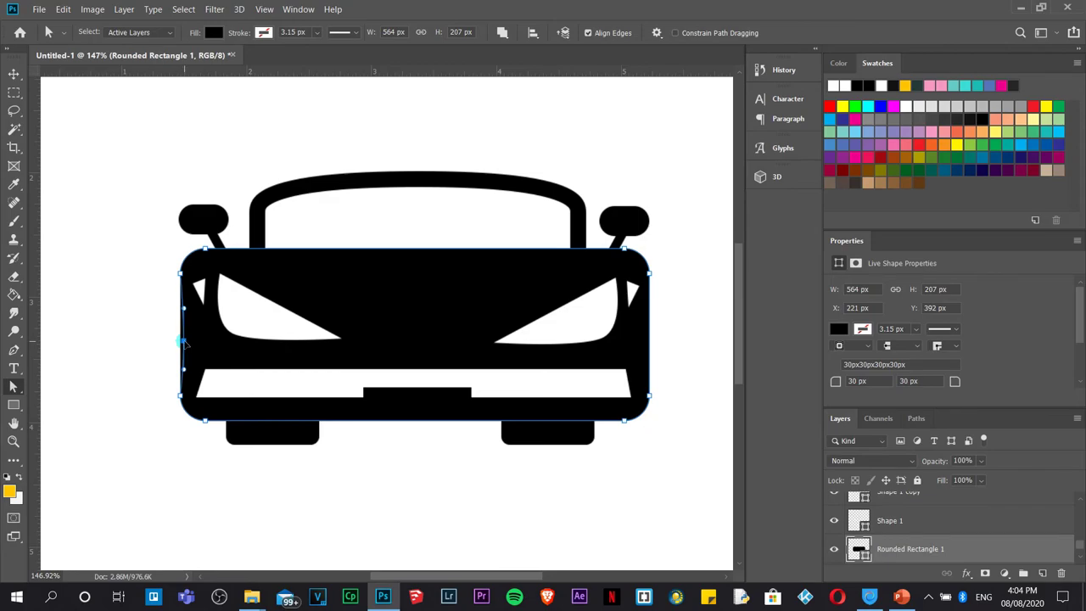
{"action": "left_click", "coordinate": [529, 233]}
- Add a matching anchor point mid-way down the car body's right side and pull it slightly inward
{"action": "right_click", "coordinate": [651, 348]}
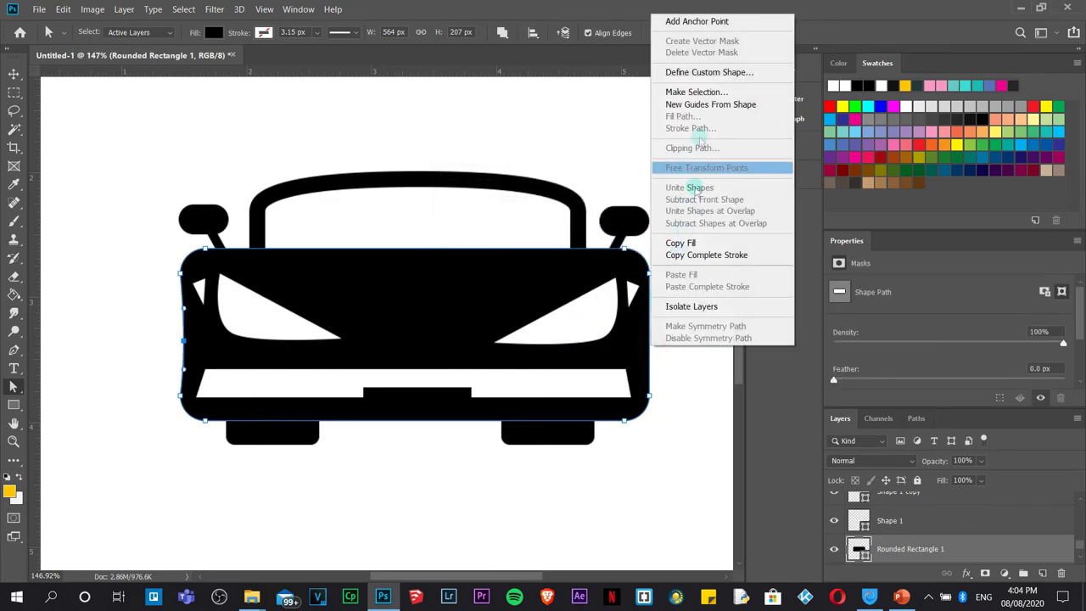
{"action": "left_click", "coordinate": [704, 21]}
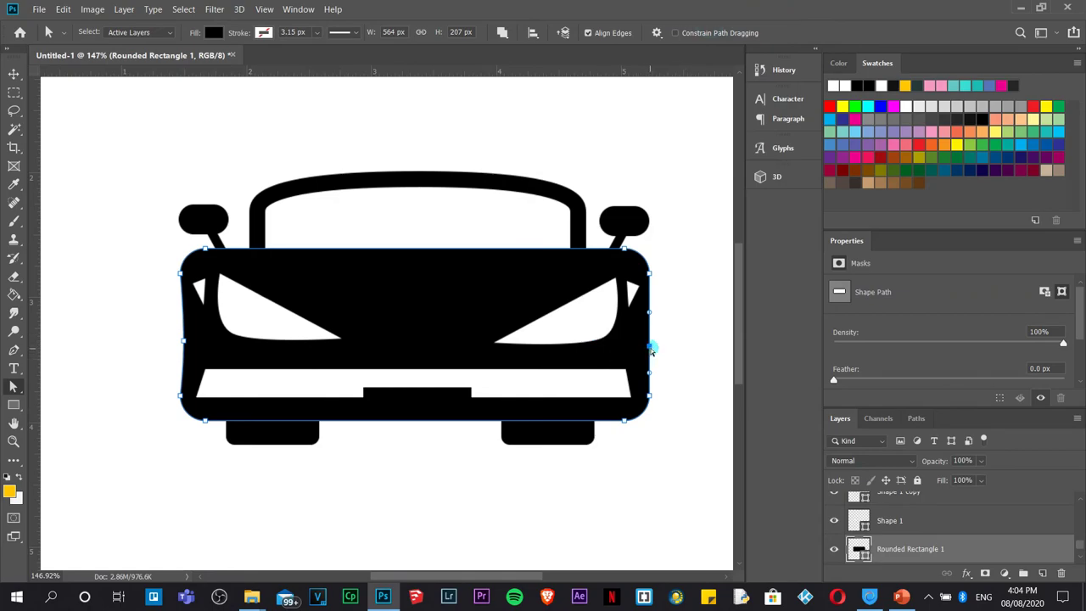
{"action": "left_click_drag", "start_coordinate": [652, 348], "coordinate": [647, 348]}
{"action": "left_click", "coordinate": [670, 362]}
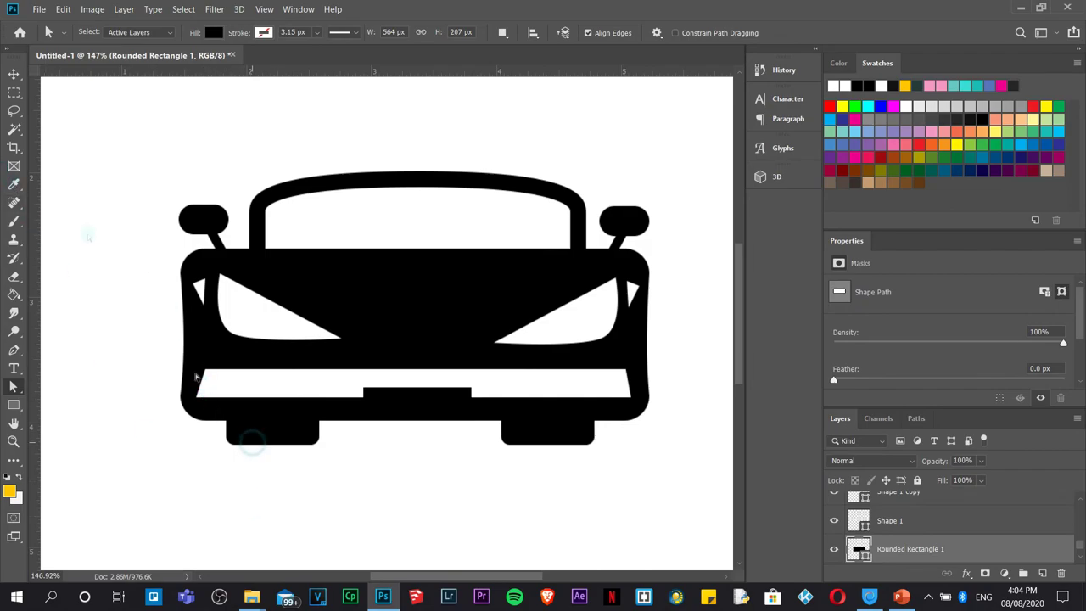
- Skew the left wheel's lower edge outward by about 7.5° and reduce its height to about 92%
{"action": "left_click", "coordinate": [14, 74]}
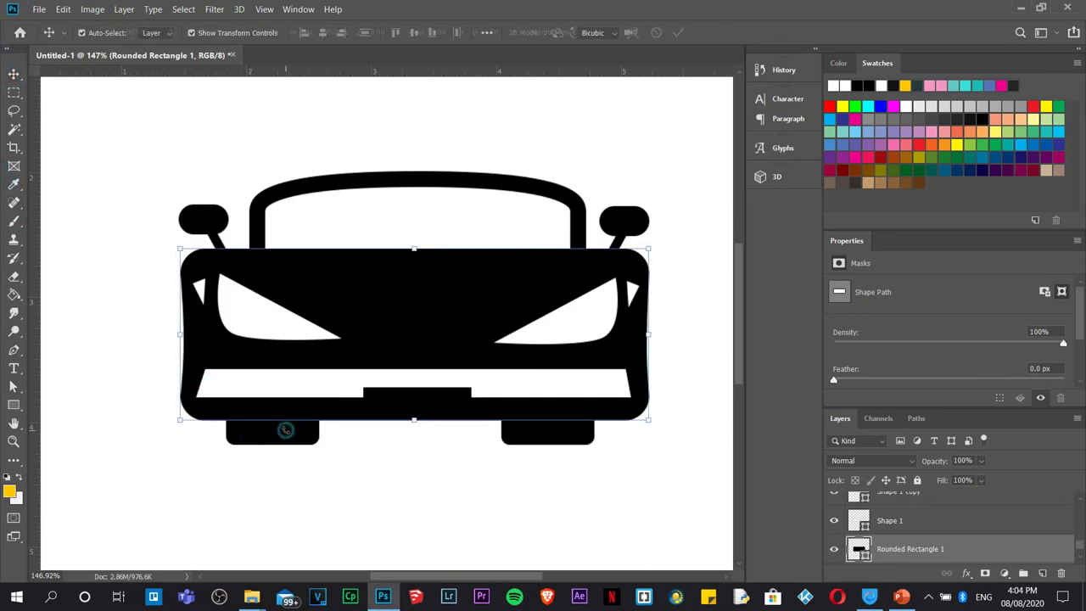
{"action": "left_click", "coordinate": [263, 477]}
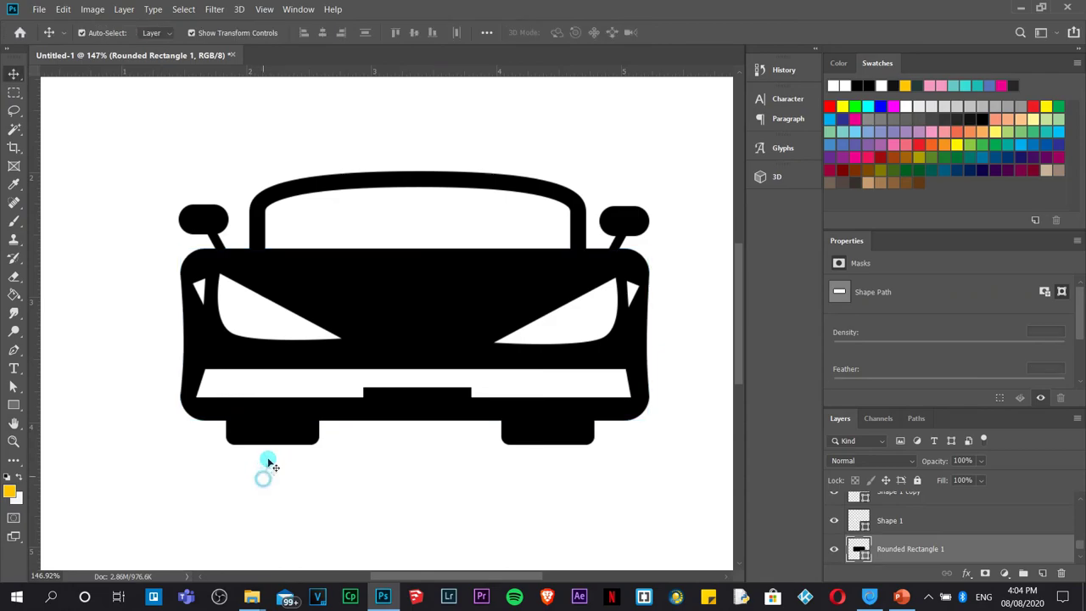
{"action": "left_click", "coordinate": [272, 437]}
{"action": "left_click_drag", "start_coordinate": [263, 444], "coordinate": [269, 443]}
{"action": "key", "text": "ctrl+t"}
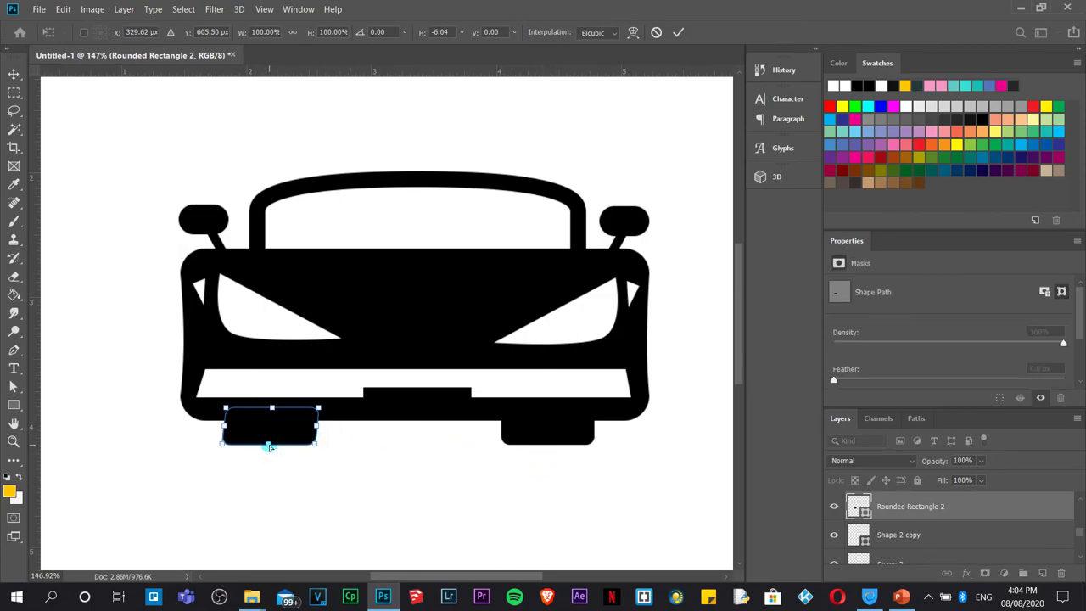
{"action": "left_click_drag", "start_coordinate": [268, 447], "coordinate": [268, 444]}
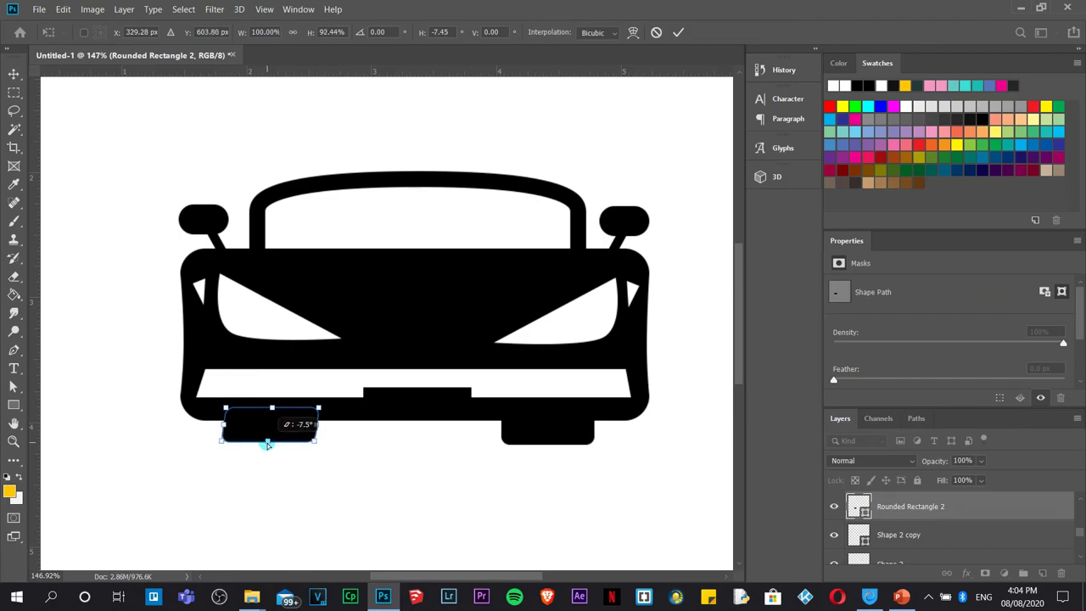
{"action": "key", "text": "Return"}
- Skew the right wheel's lower edge slightly outward to mirror the left wheel, and deselect the shape
{"action": "key", "text": "v"}
{"action": "left_click_drag", "start_coordinate": [566, 444], "coordinate": [553, 447]}
{"action": "key", "text": "ctrl+t"}
{"action": "key", "text": "Return"}
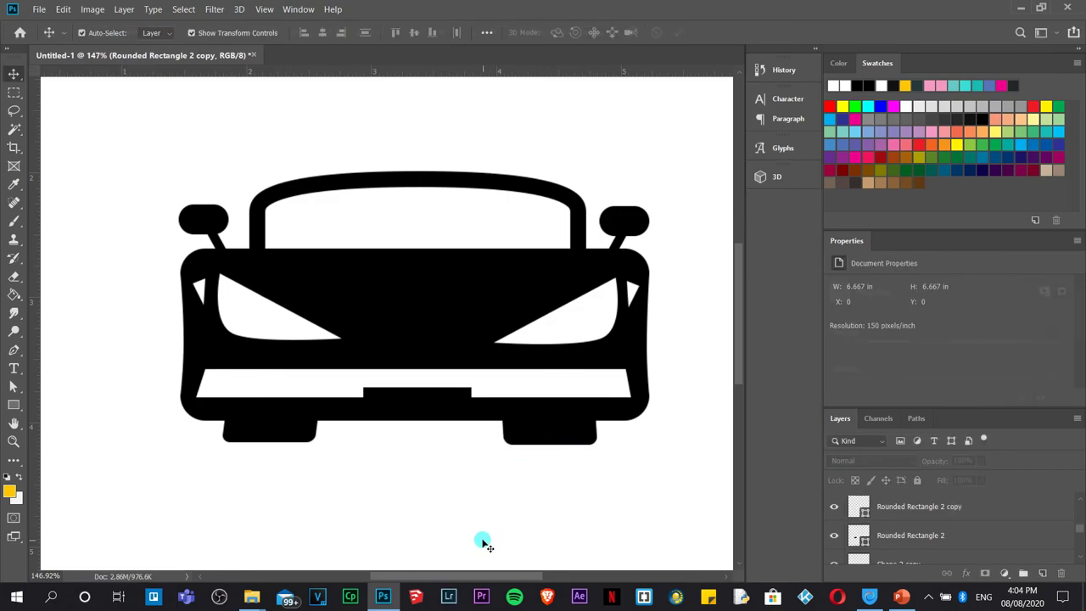
{"action": "left_click", "coordinate": [435, 493]}
{"action": "key", "text": "z"}
{"action": "left_click_drag", "start_coordinate": [436, 443], "coordinate": [411, 434]}
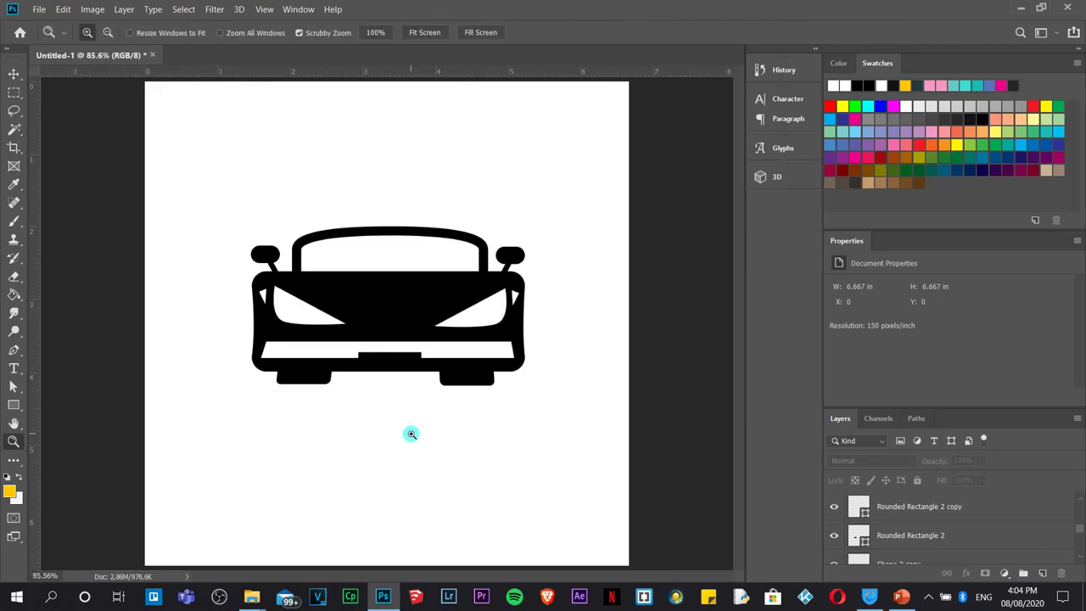